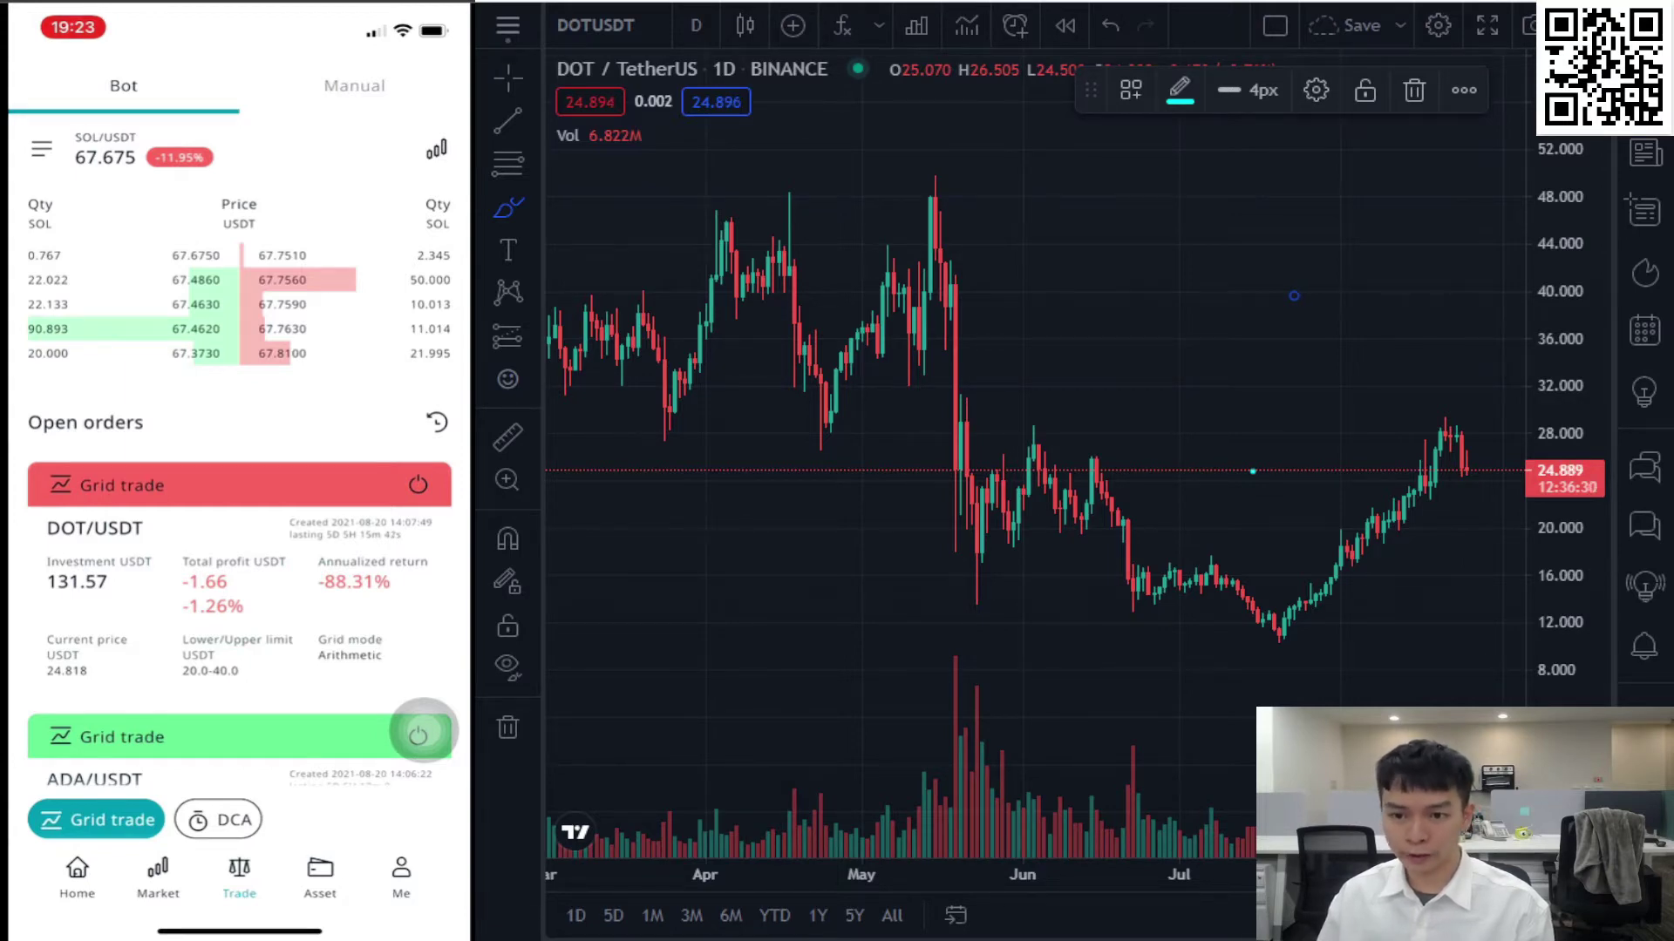
Clear the values 13, 30 and 100 from the DOT/USDT grid form's lower limit, upper limit and grids fields.
scroll(240, 454, "down", 5)
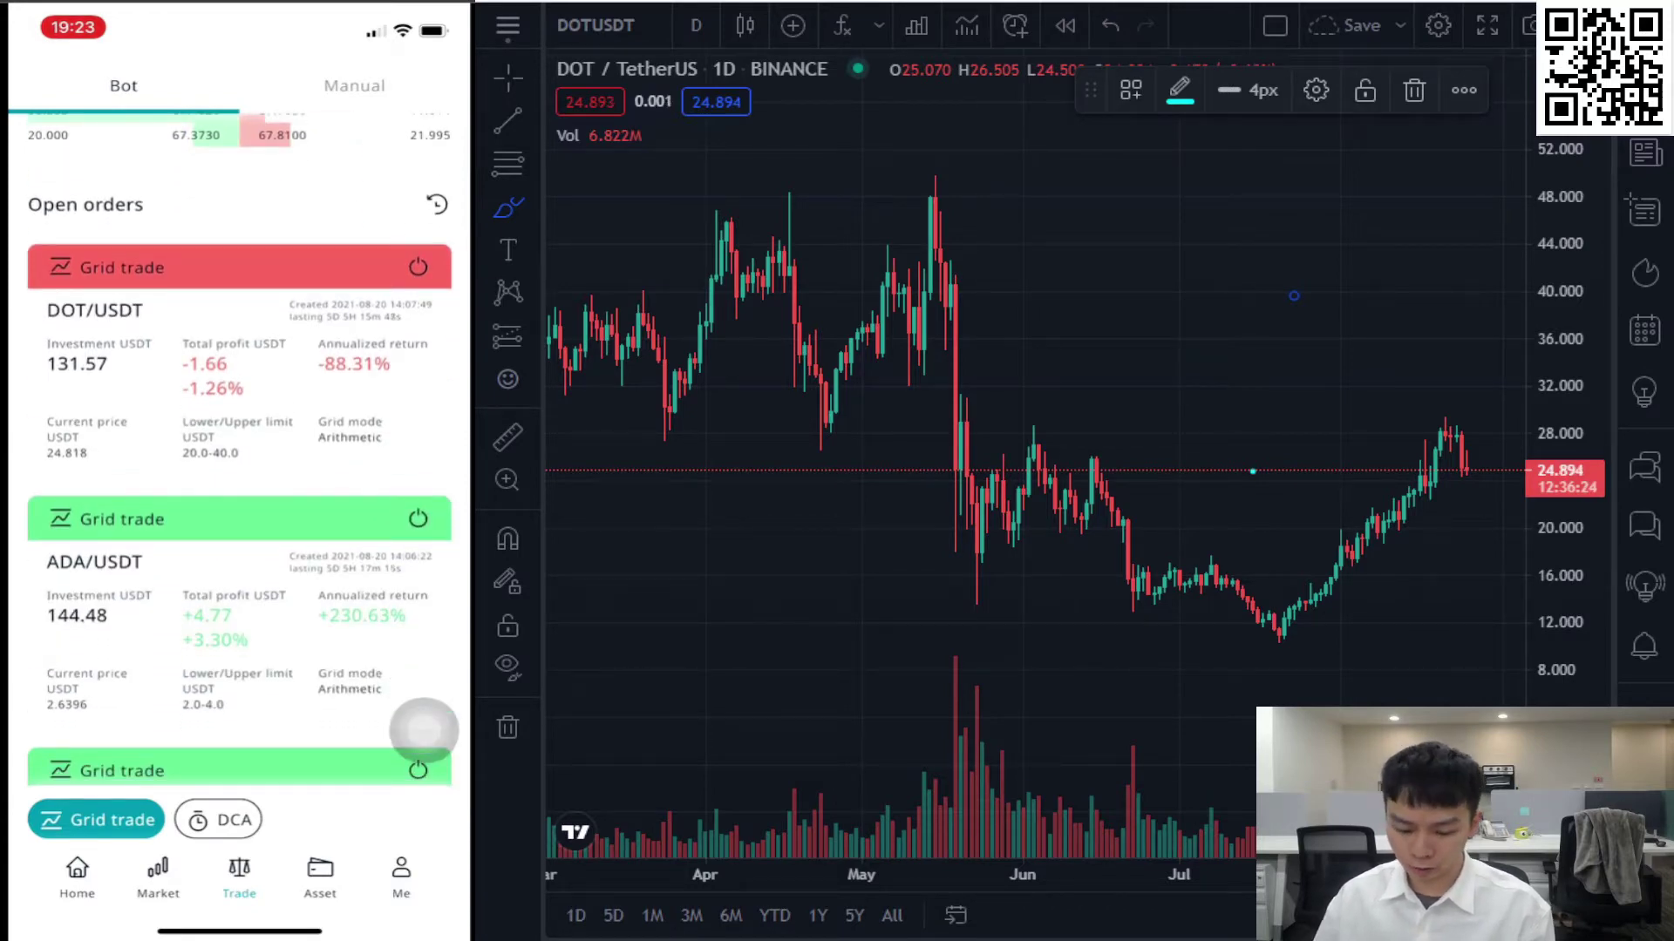
scroll(424, 730, "down", 2)
scroll(424, 730, "down", 5)
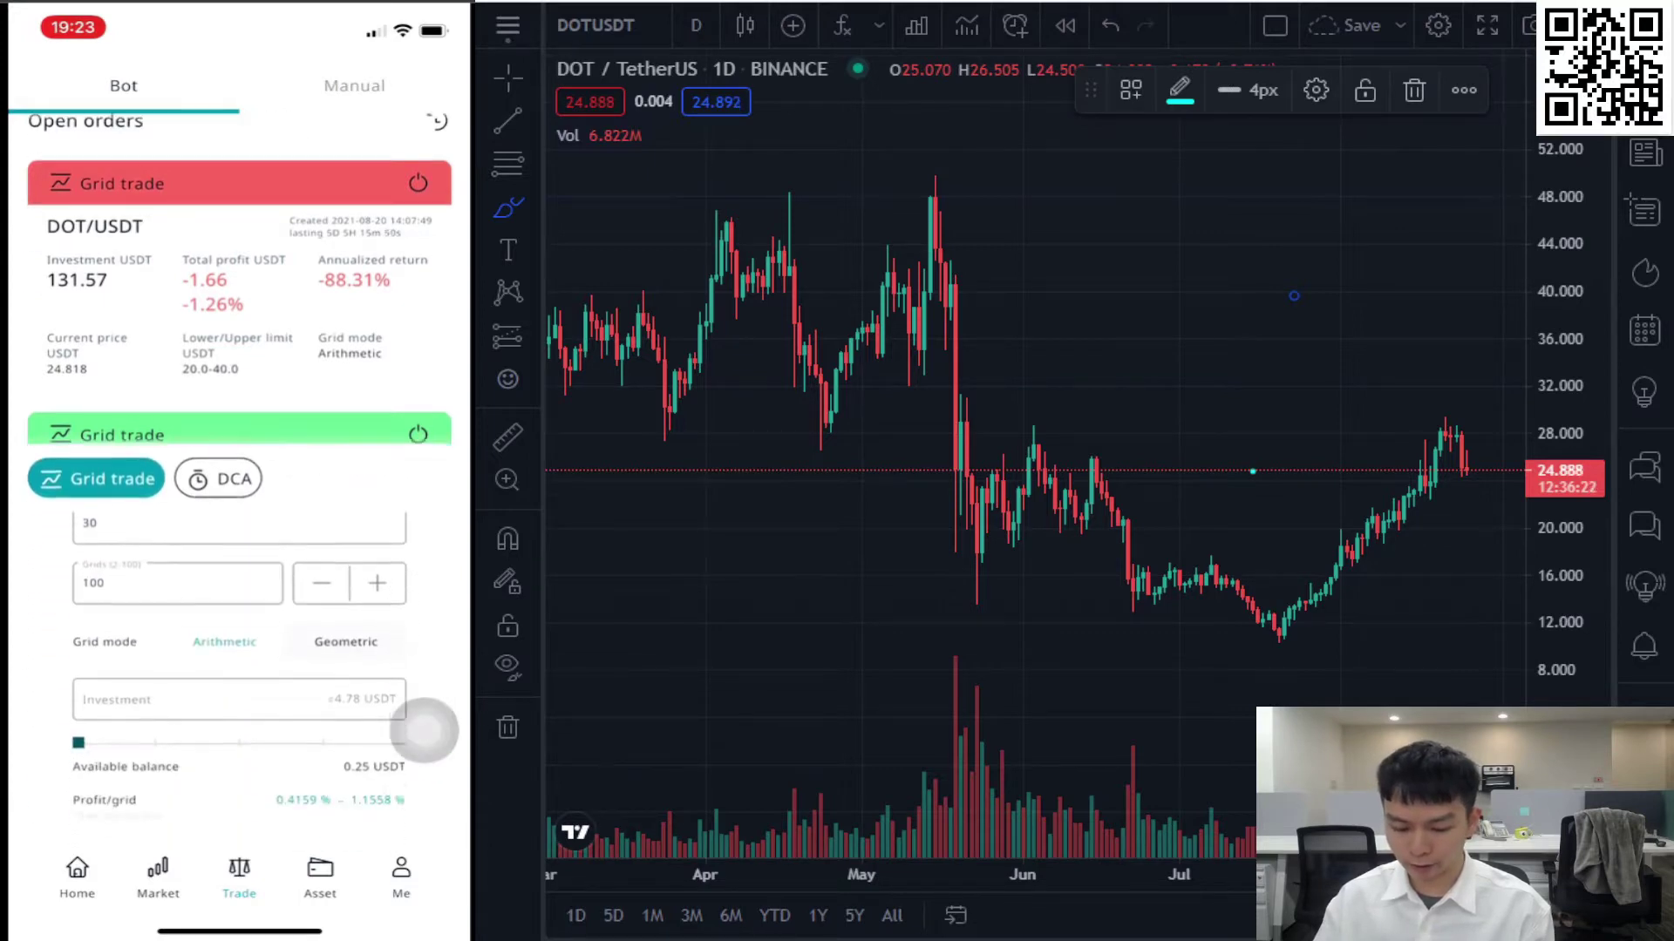
scroll(424, 731, "up", 2)
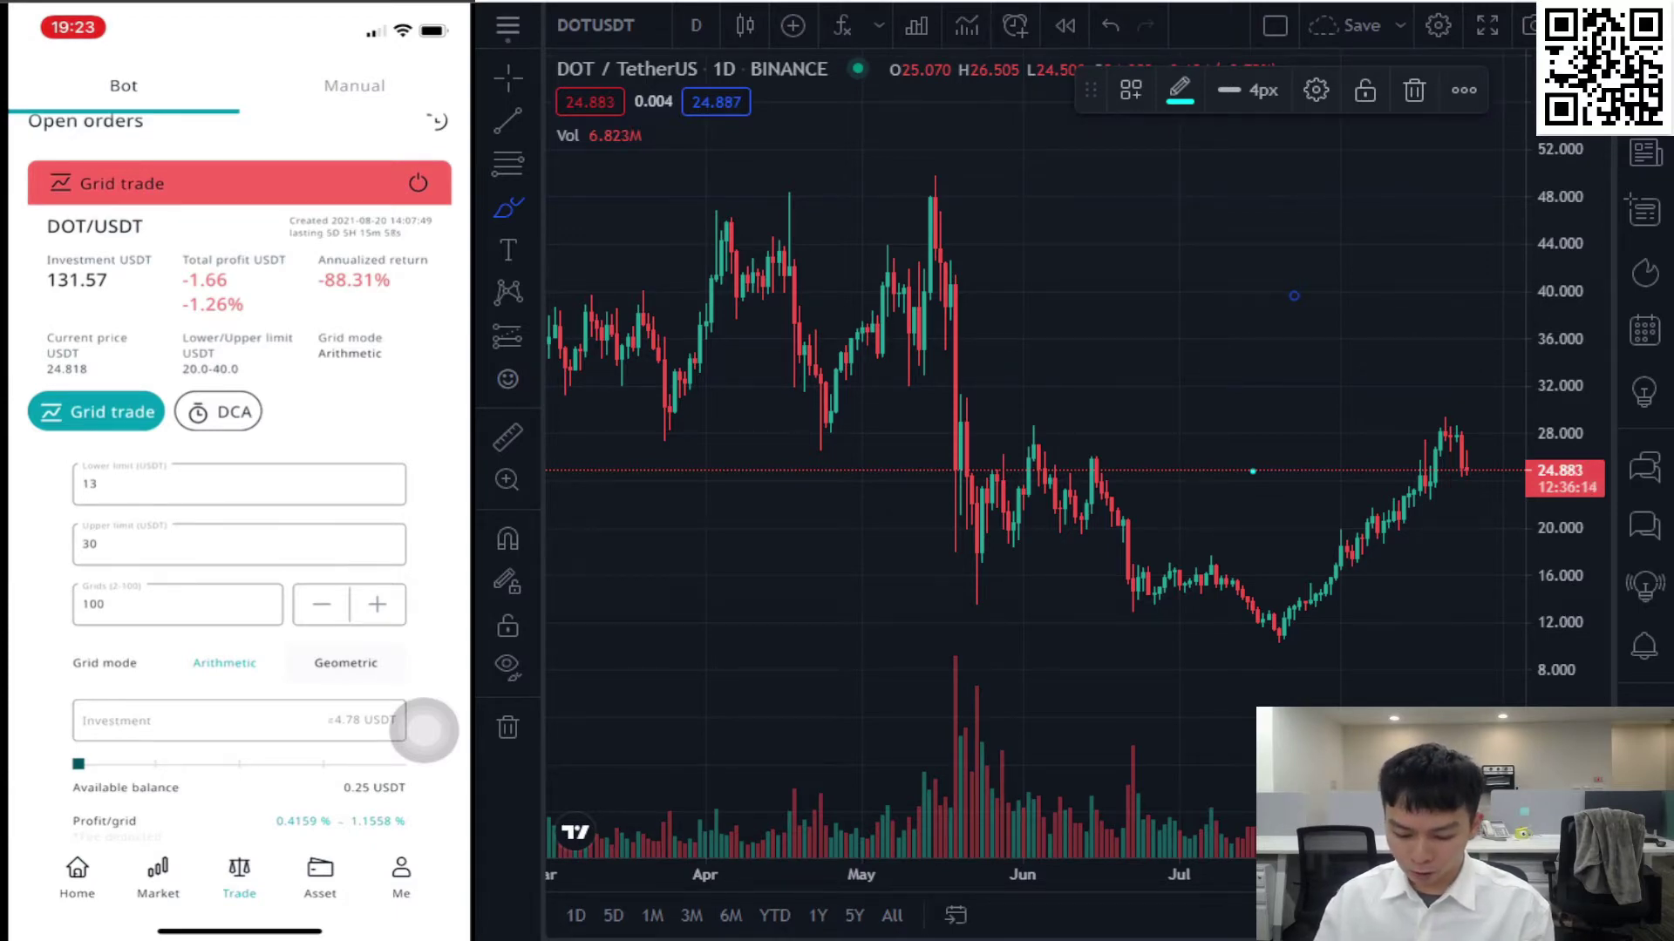
left_click(238, 484)
key("BackSpace")
key("BackSpace")
left_click(239, 486)
key("BackSpace")
key("BackSpace")
left_click(178, 546)
key("BackSpace")
key("BackSpace")
key("BackSpace")
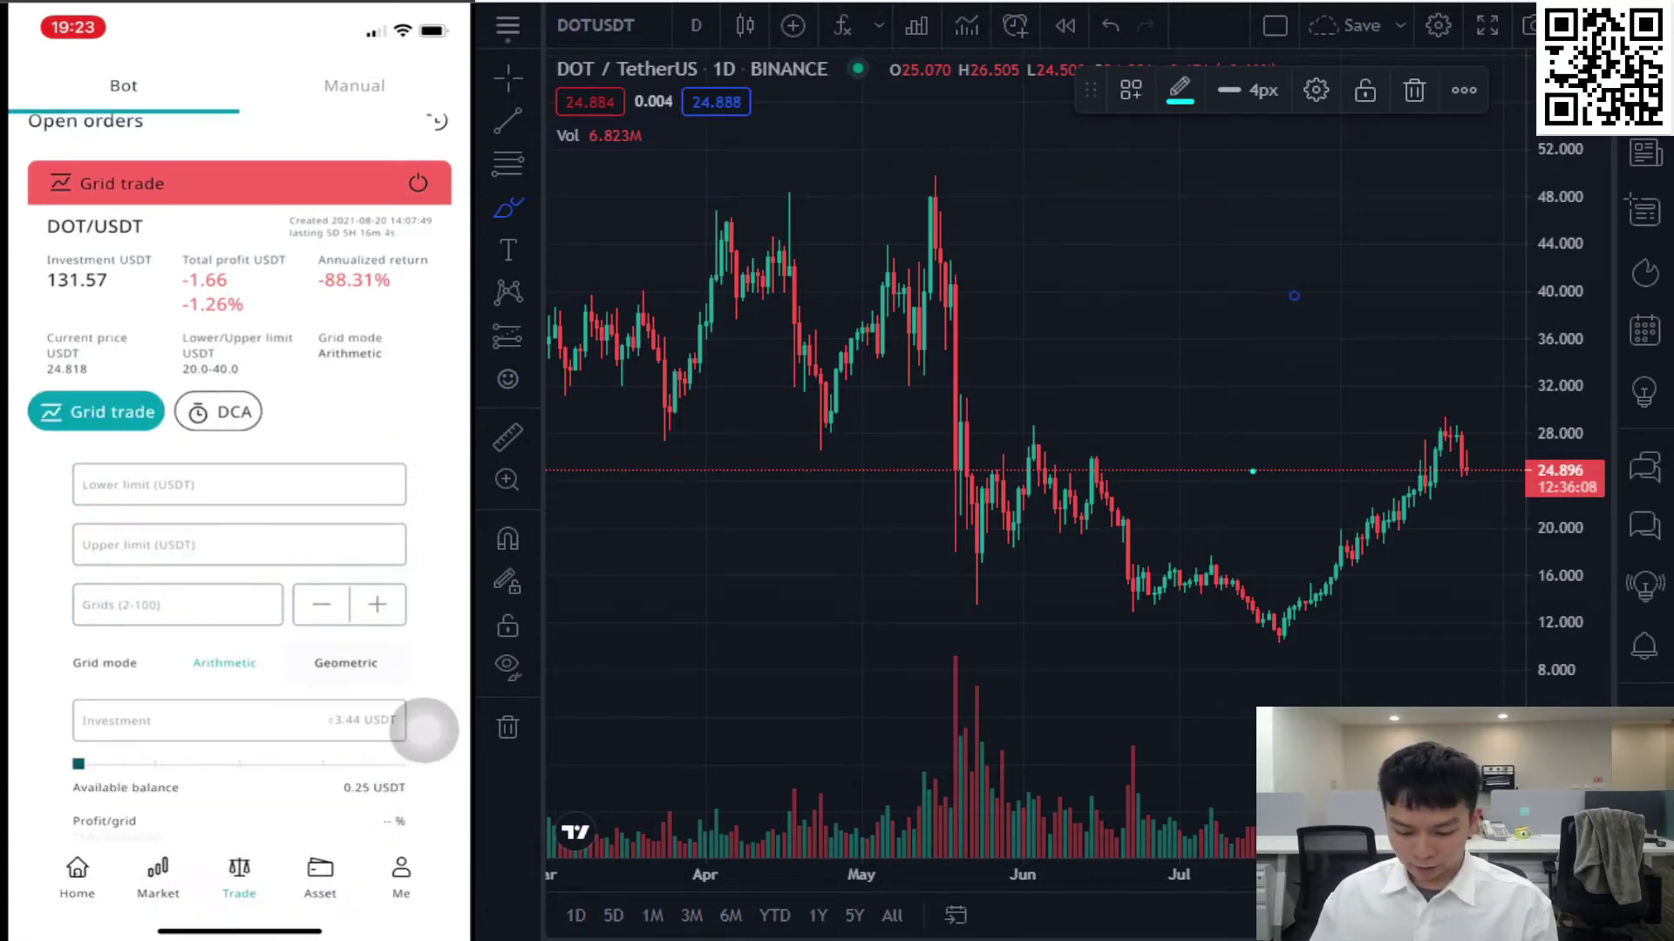
scroll(238, 653, "down", 2)
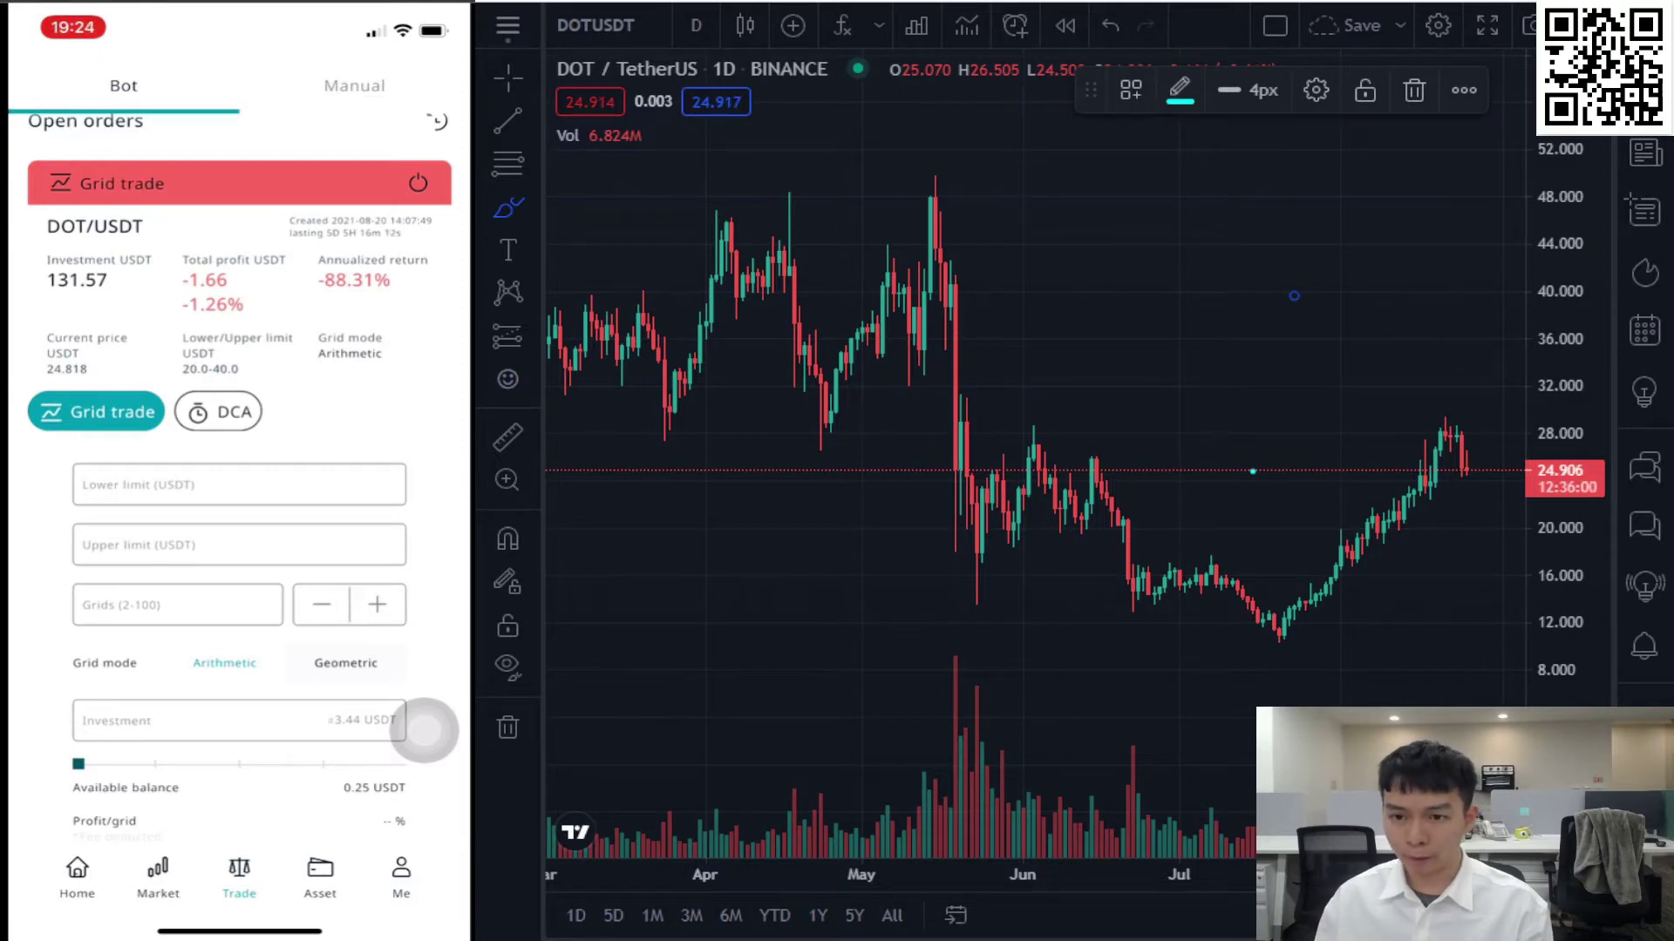
Switch from the DOT/USDT chart to the Medium article's Support and Resistance diagram.
scroll(239, 645, "down", 2)
scroll(240, 646, "up", 2)
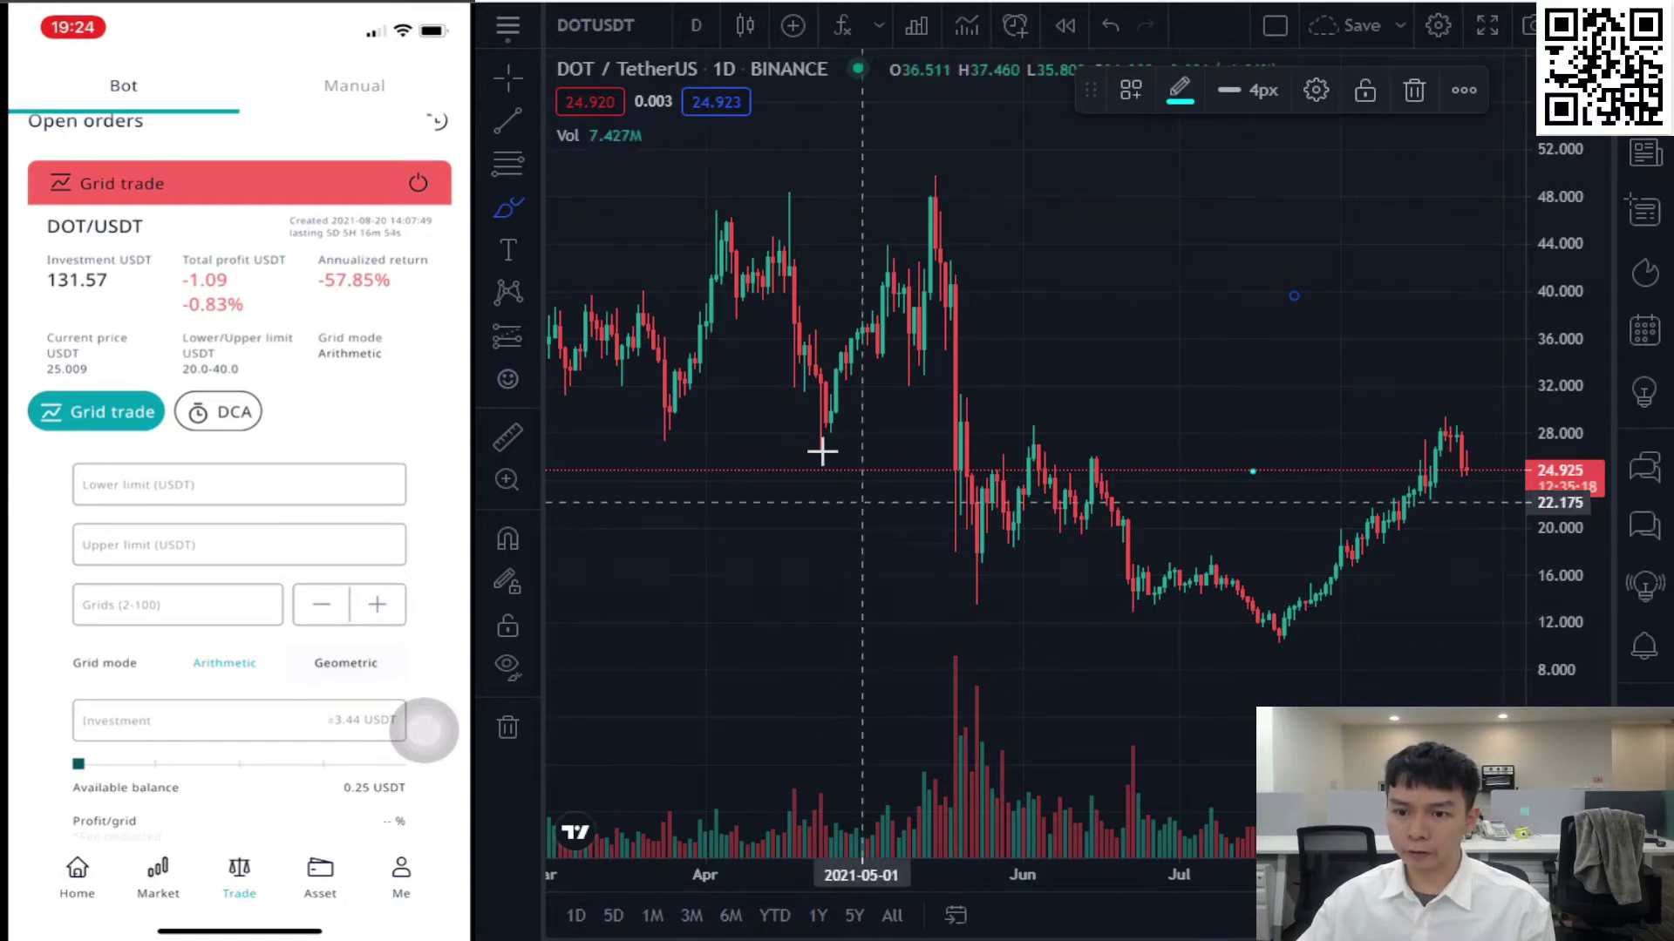
key("alt+Tab")
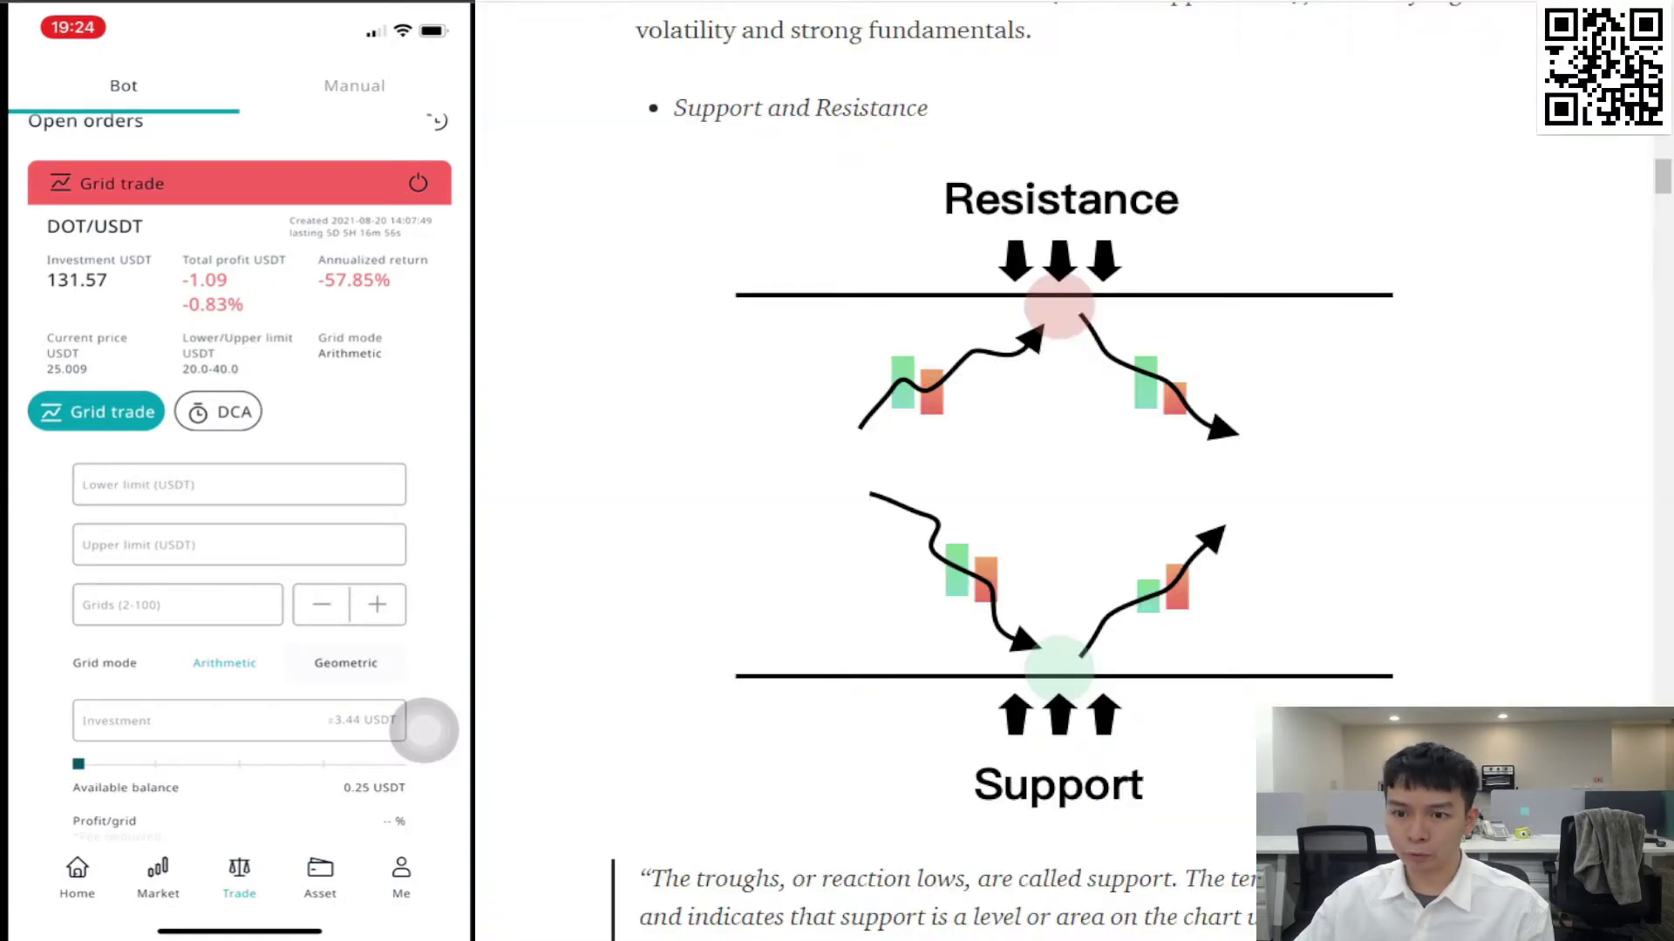
Read the grid trading tutorial, highlight its Step 1 trading pair heading, and return to TradingView.
scroll(1081, 344, "down", 8)
scroll(1113, 374, "up", 5)
scroll(1275, 279, "up", 15)
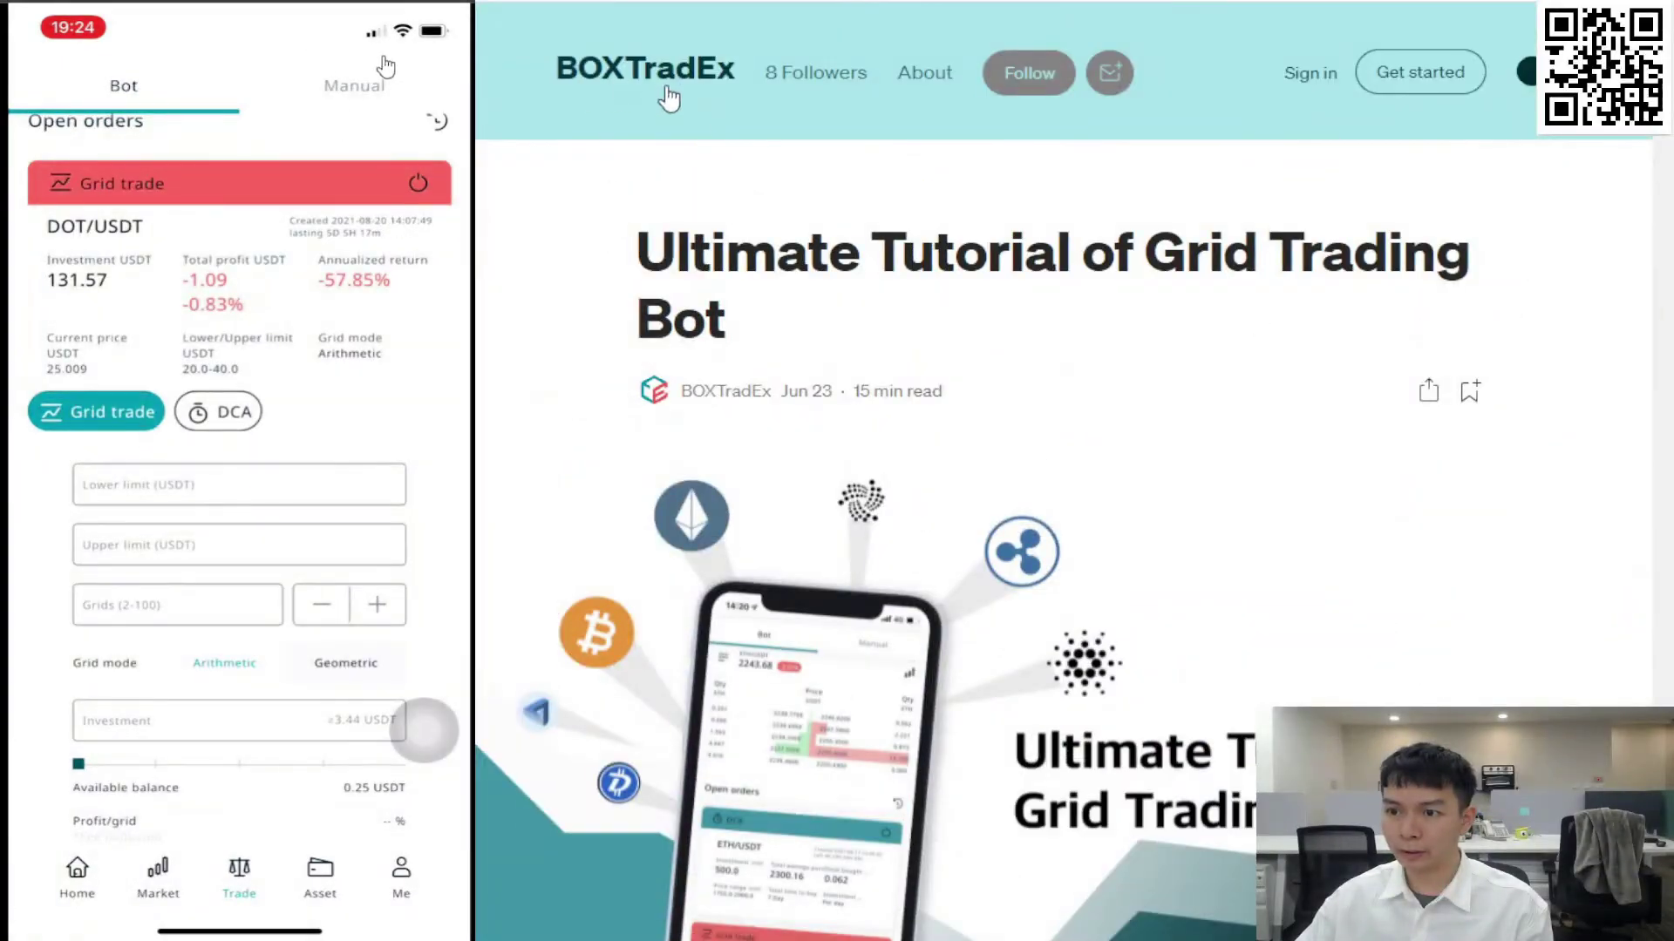
scroll(953, 329, "down", 1)
scroll(627, 239, "up", 1)
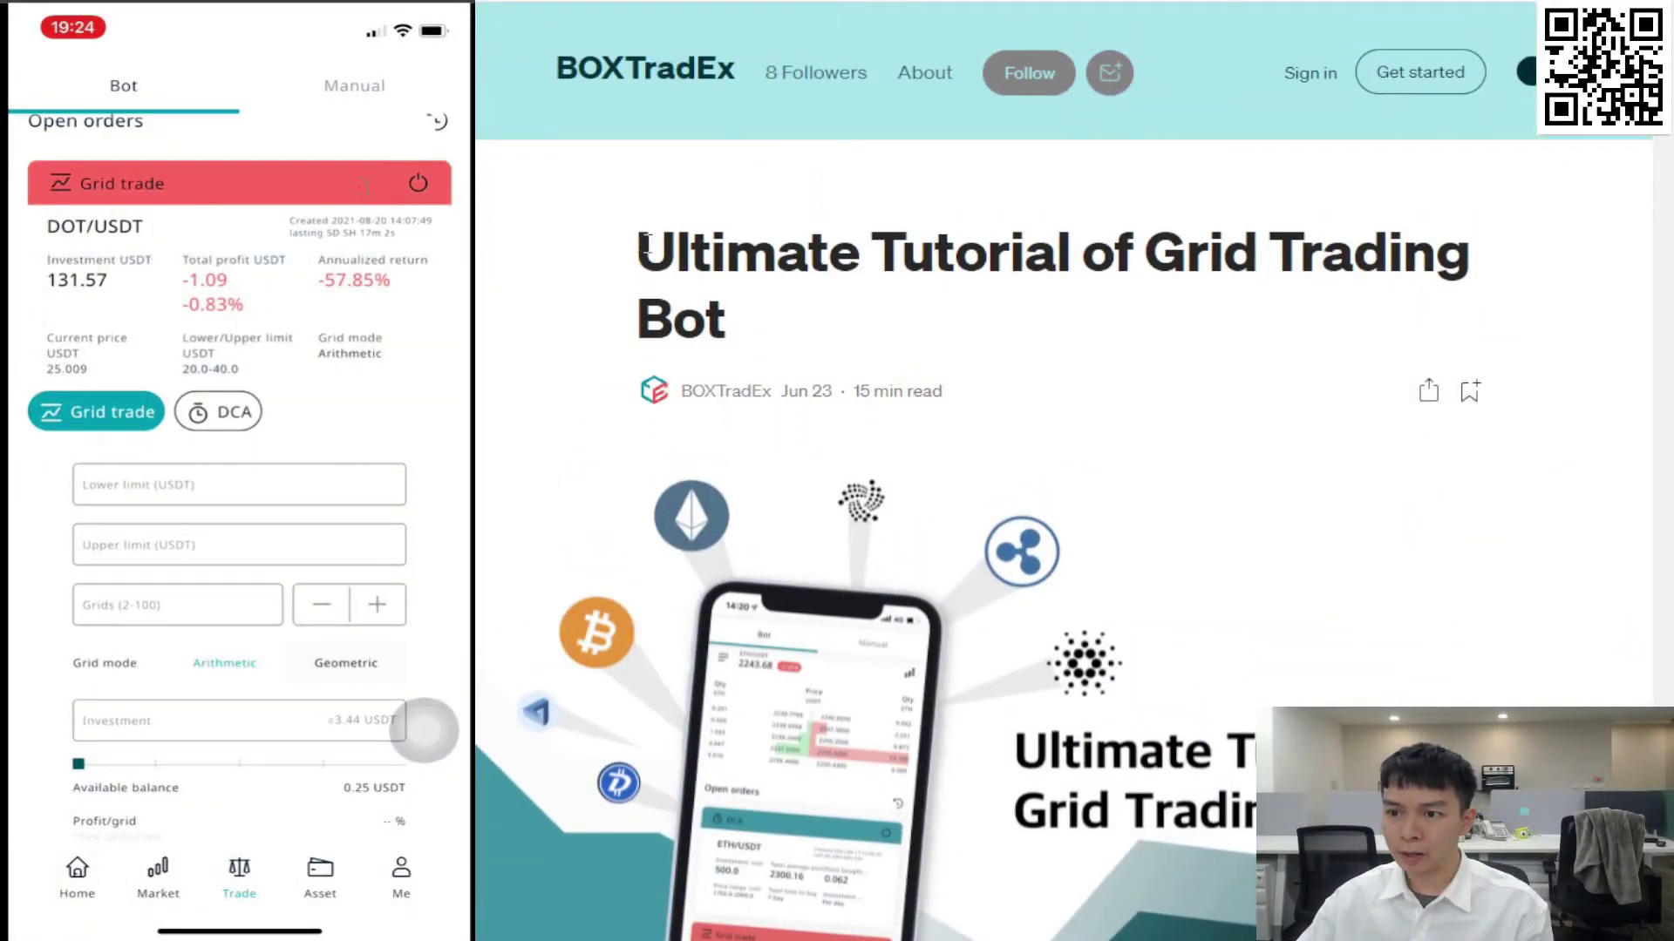
scroll(940, 252, "down", 15)
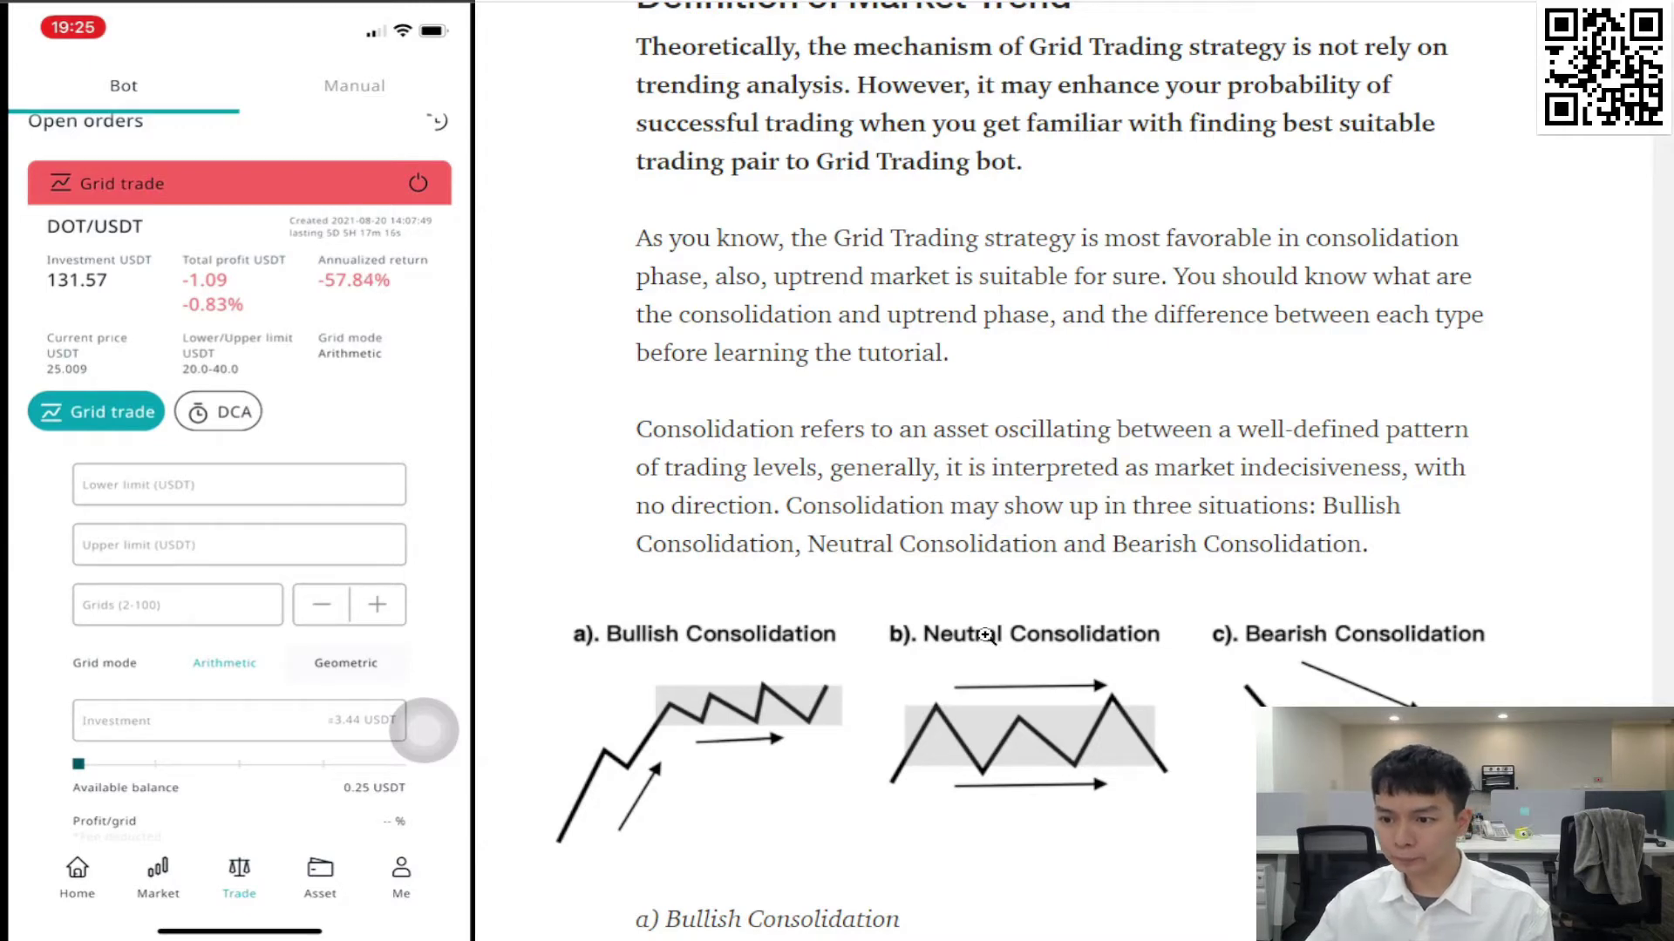
scroll(985, 645, "down", 3)
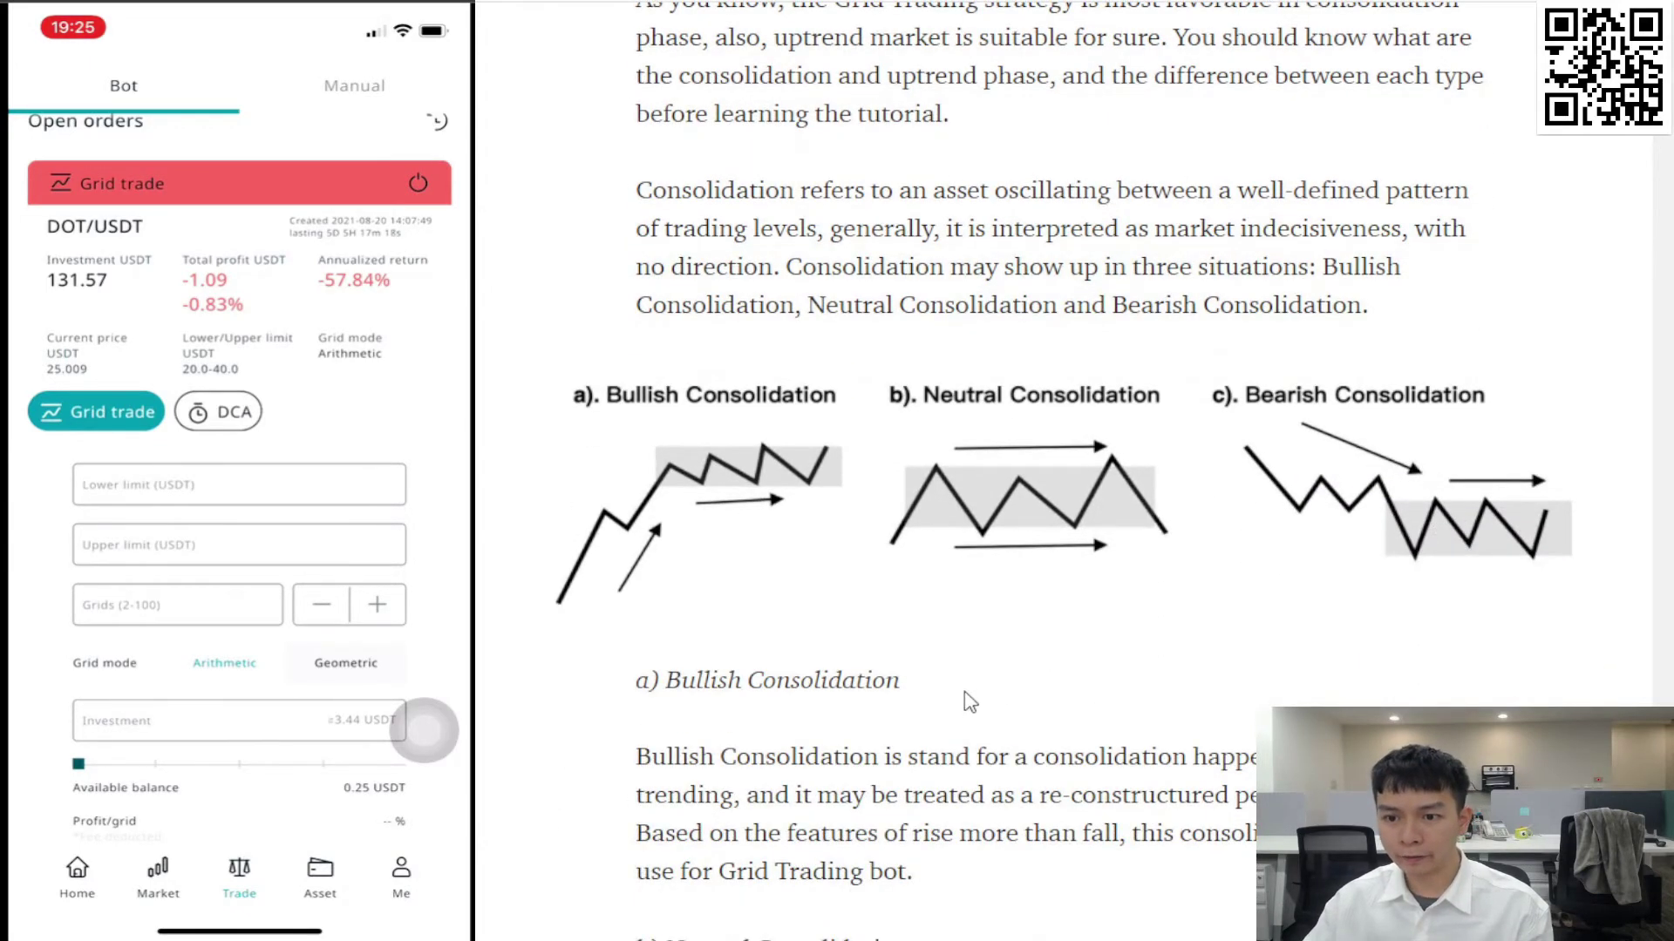
scroll(981, 785, "down", 1)
scroll(981, 789, "down", 15)
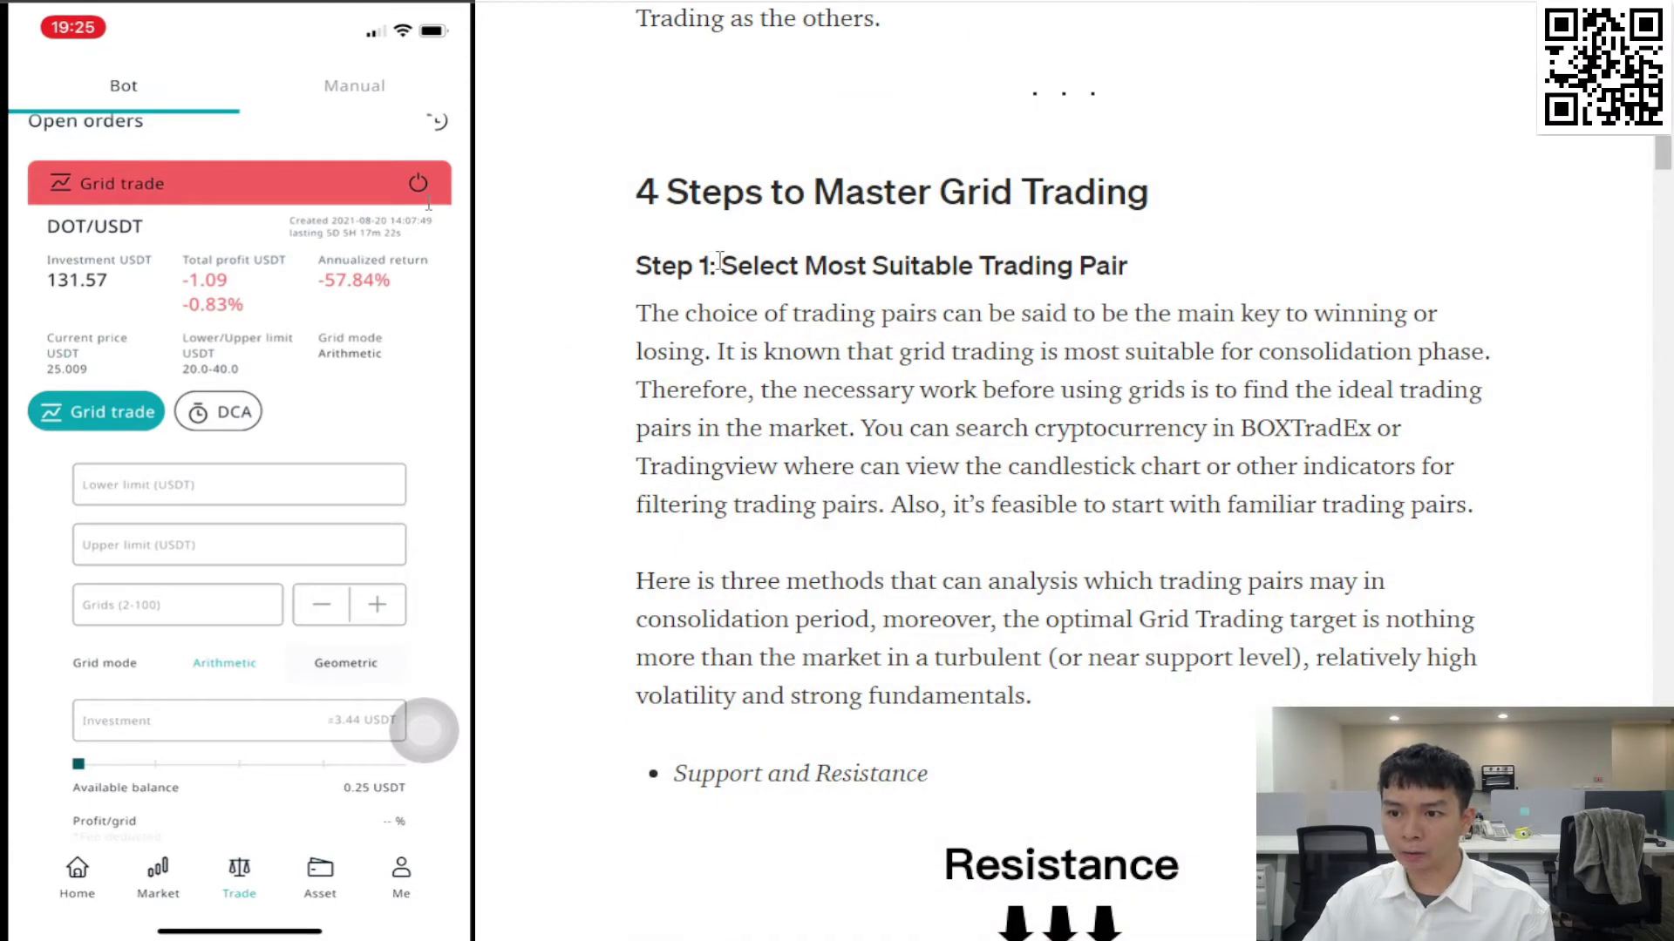
left_click_drag(721, 261, 1116, 266)
scroll(1064, 598, "down", 8)
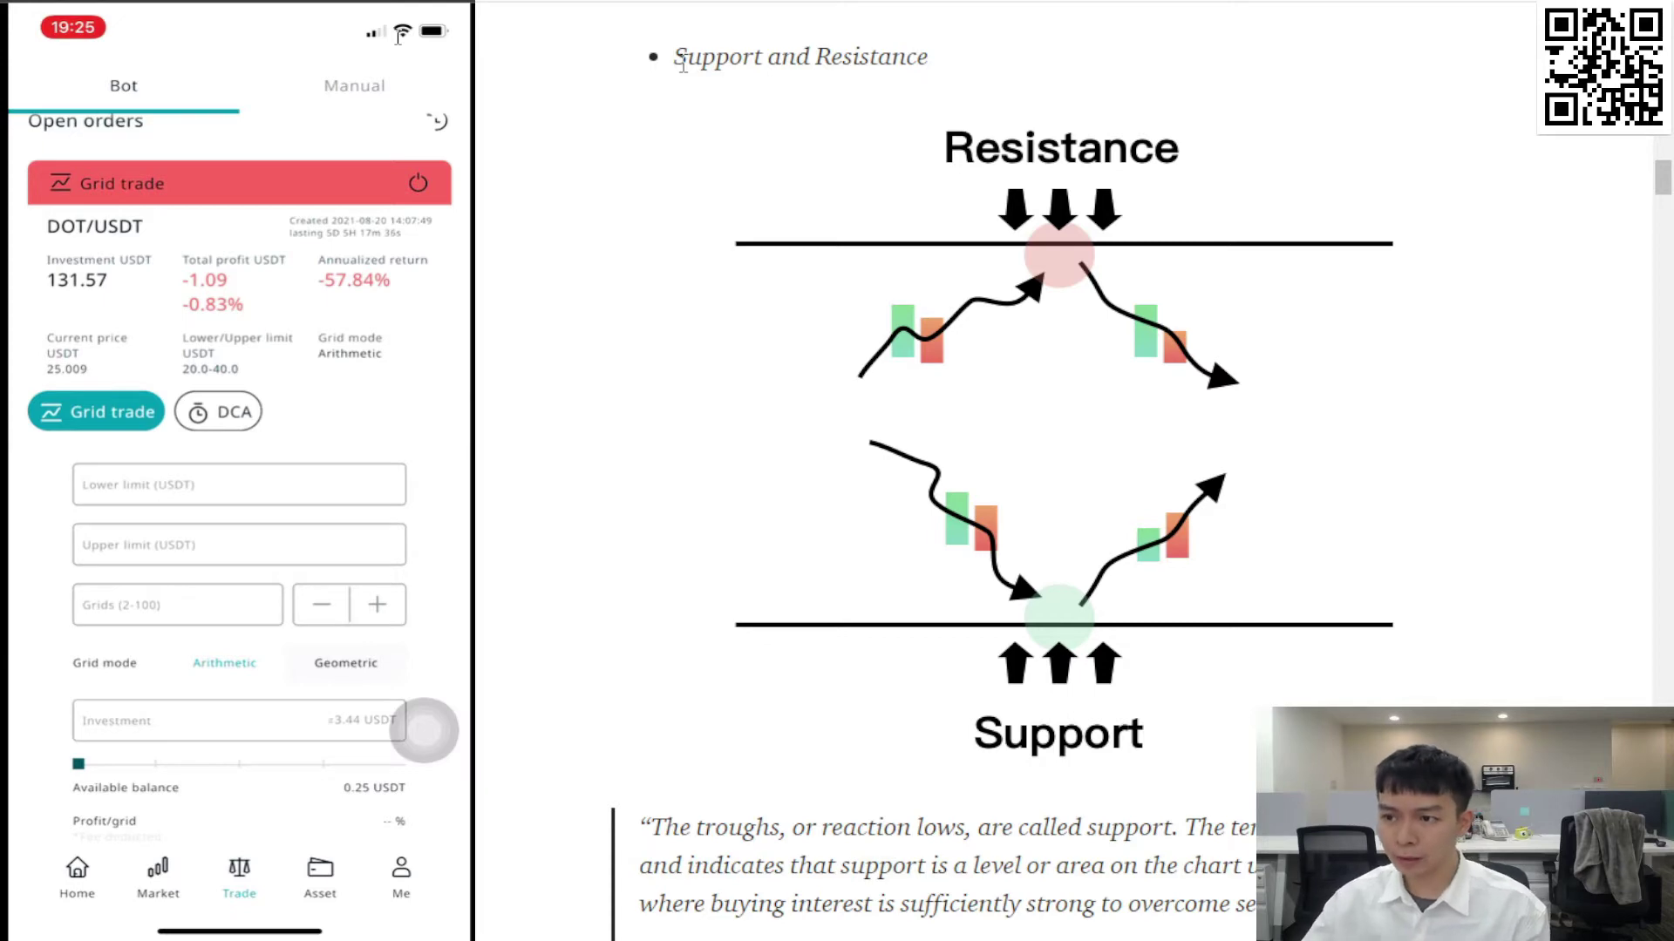
key("alt+Tab")
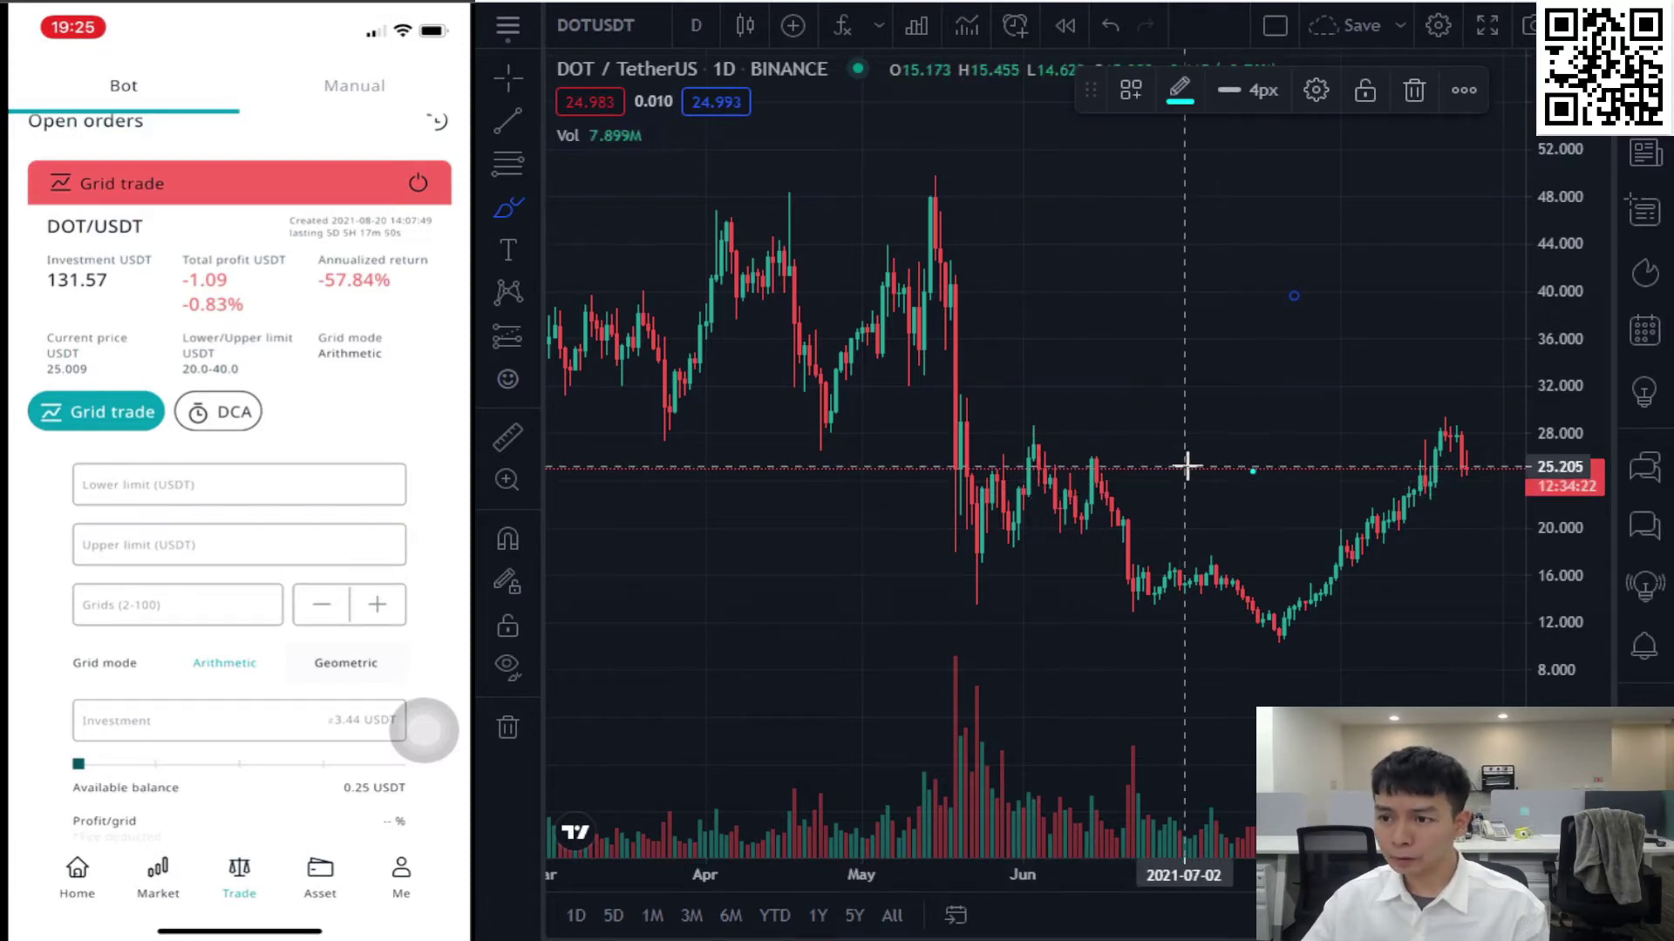
Zoom the DOT/USDT daily chart out to show all of 2021 through July.
scroll(916, 343, "down", 3)
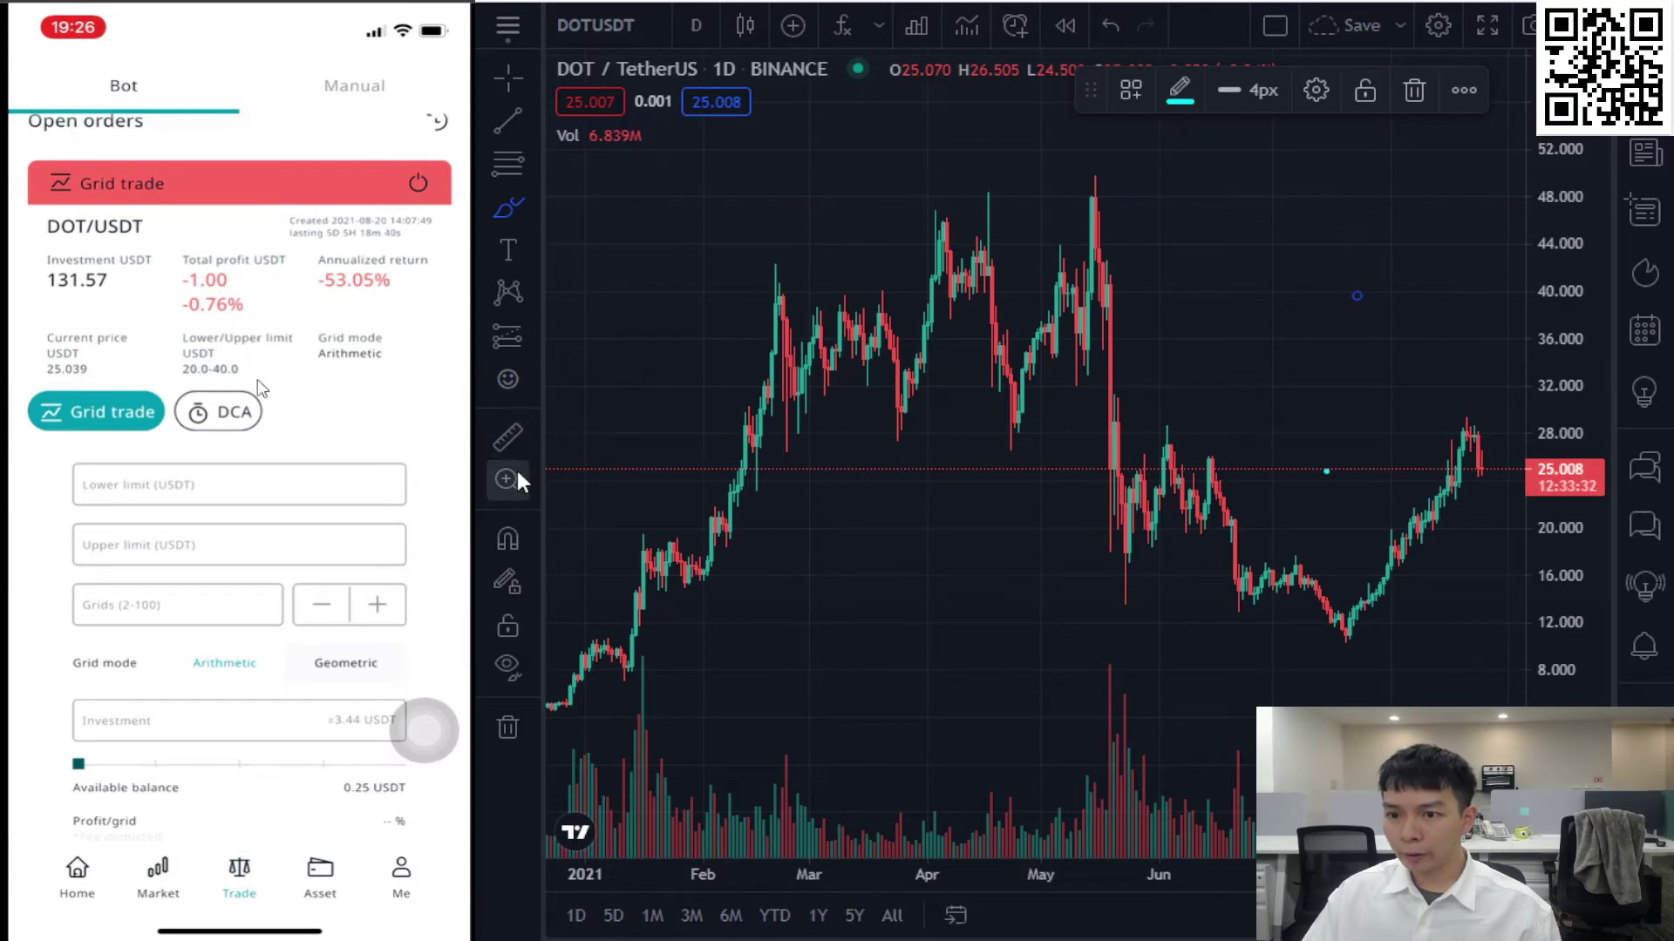
With the Brush tool, circle the early-June high near 28, May peak near 48, and lows near 11 and 13.
left_click(527, 207)
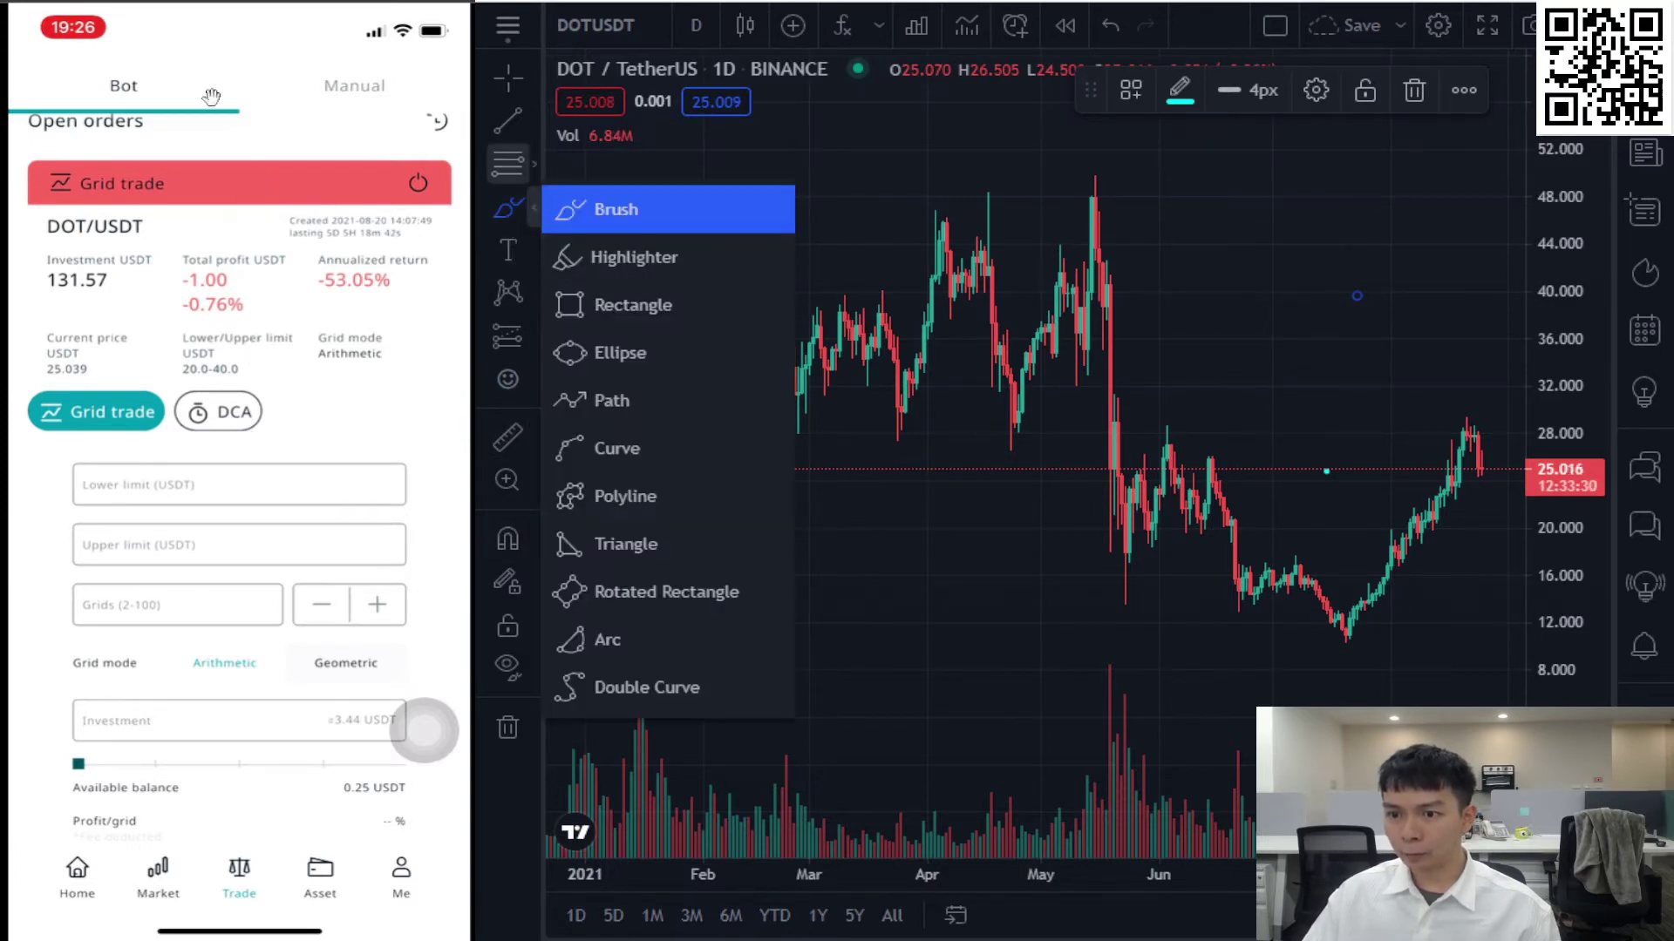
left_click(760, 209)
scroll(1033, 479, "up", 5)
mouse_move(907, 442)
left_mouse_down()
mouse_move(876, 419)
mouse_move(942, 409)
mouse_move(952, 443)
left_mouse_up()
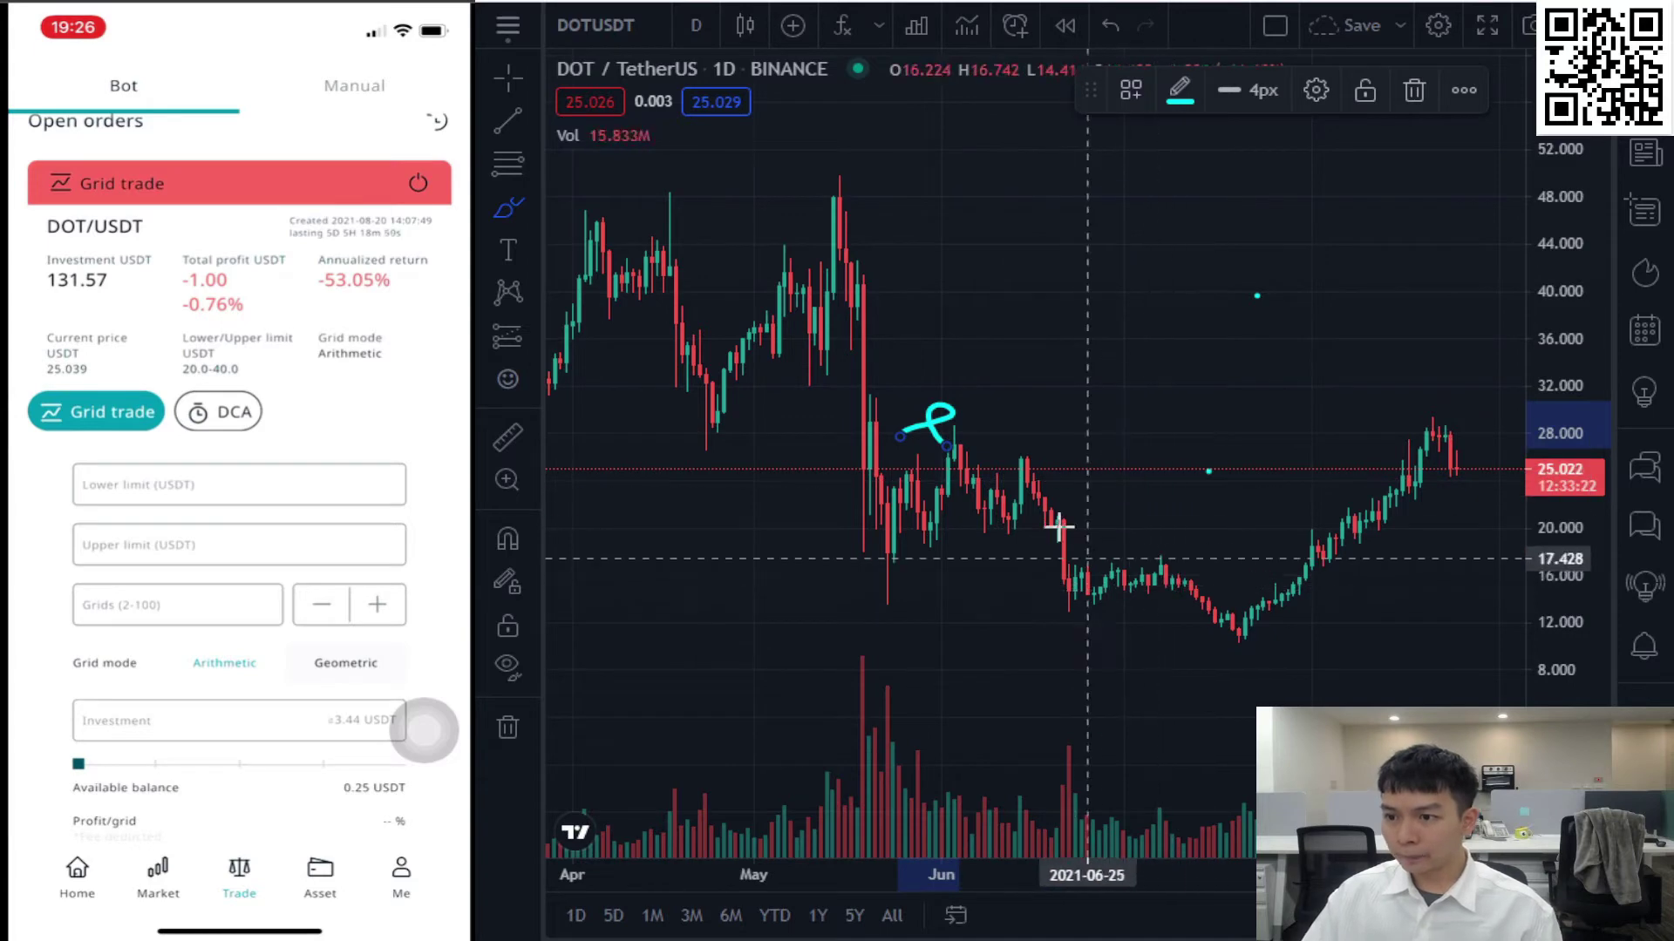
mouse_move(829, 196)
left_mouse_down()
mouse_move(860, 170)
mouse_move(863, 194)
left_mouse_up()
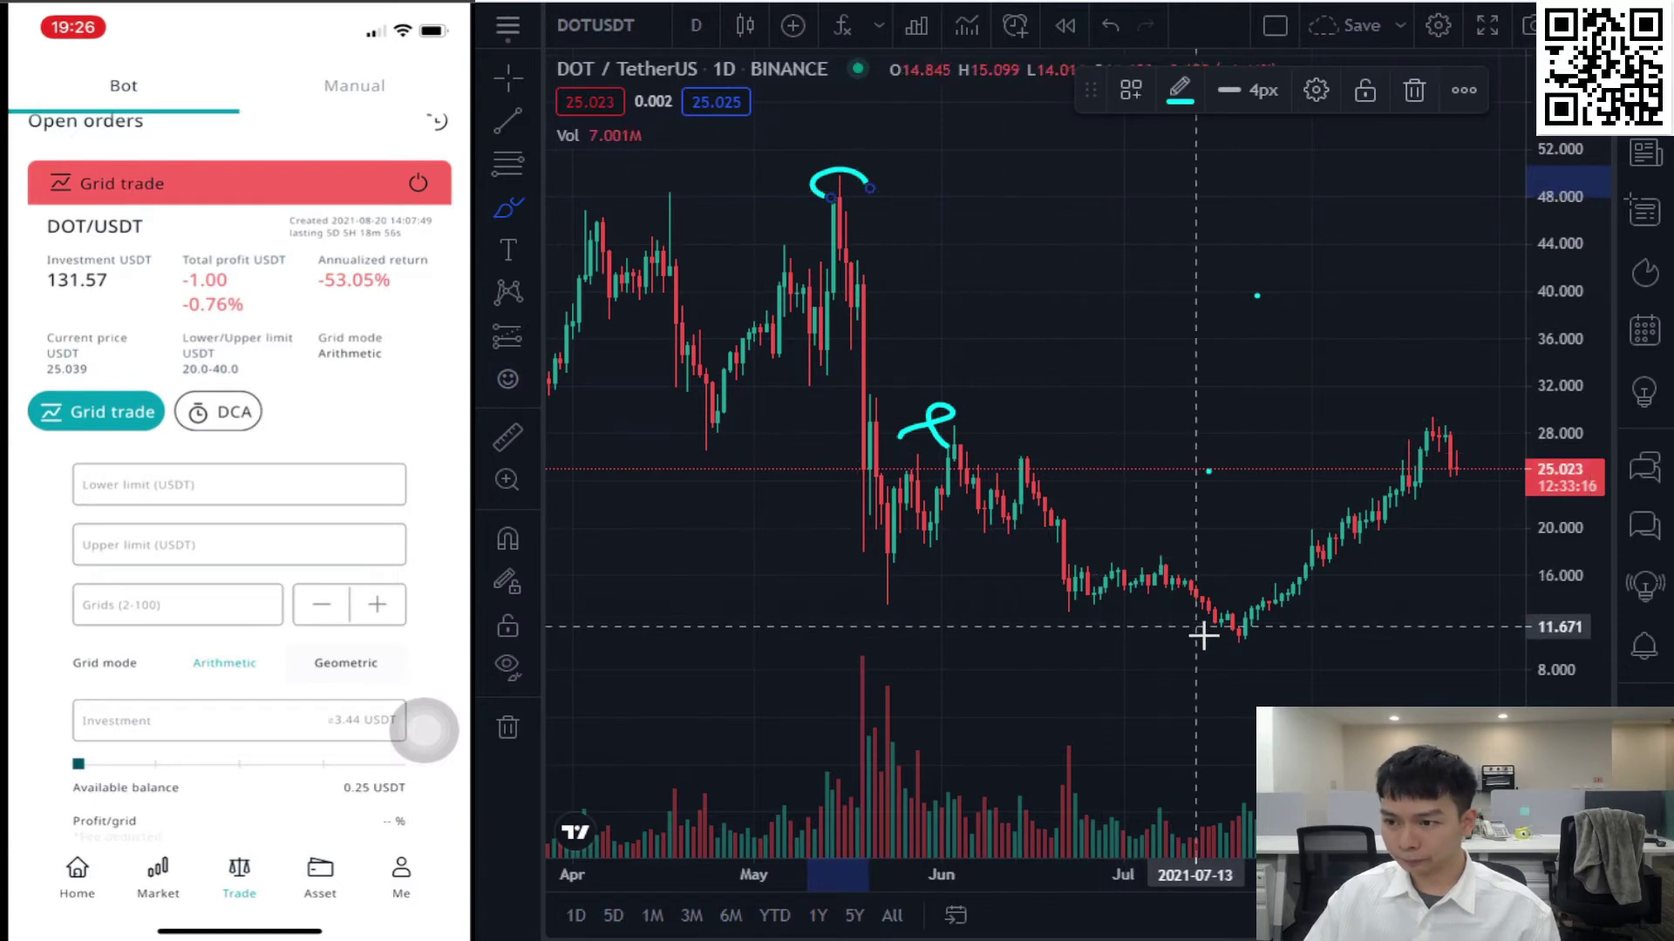
mouse_move(1241, 662)
left_mouse_down()
mouse_move(1252, 621)
mouse_move(1276, 663)
left_mouse_up()
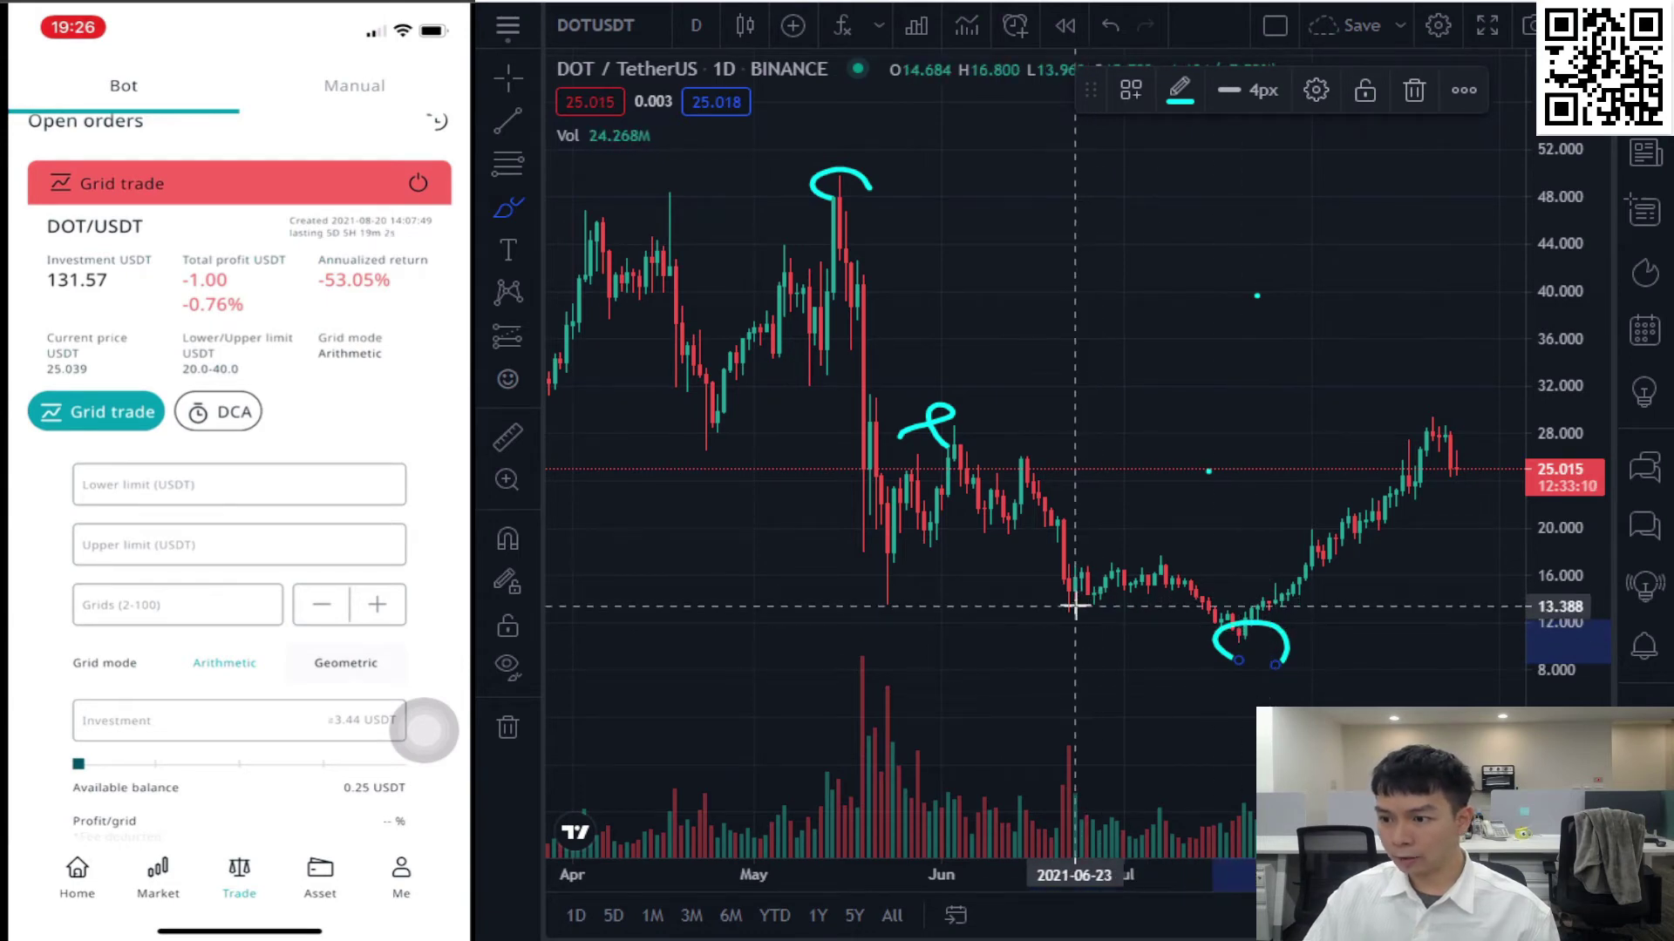
mouse_move(1069, 624)
left_mouse_down()
mouse_move(1068, 586)
mouse_move(1081, 620)
left_mouse_up()
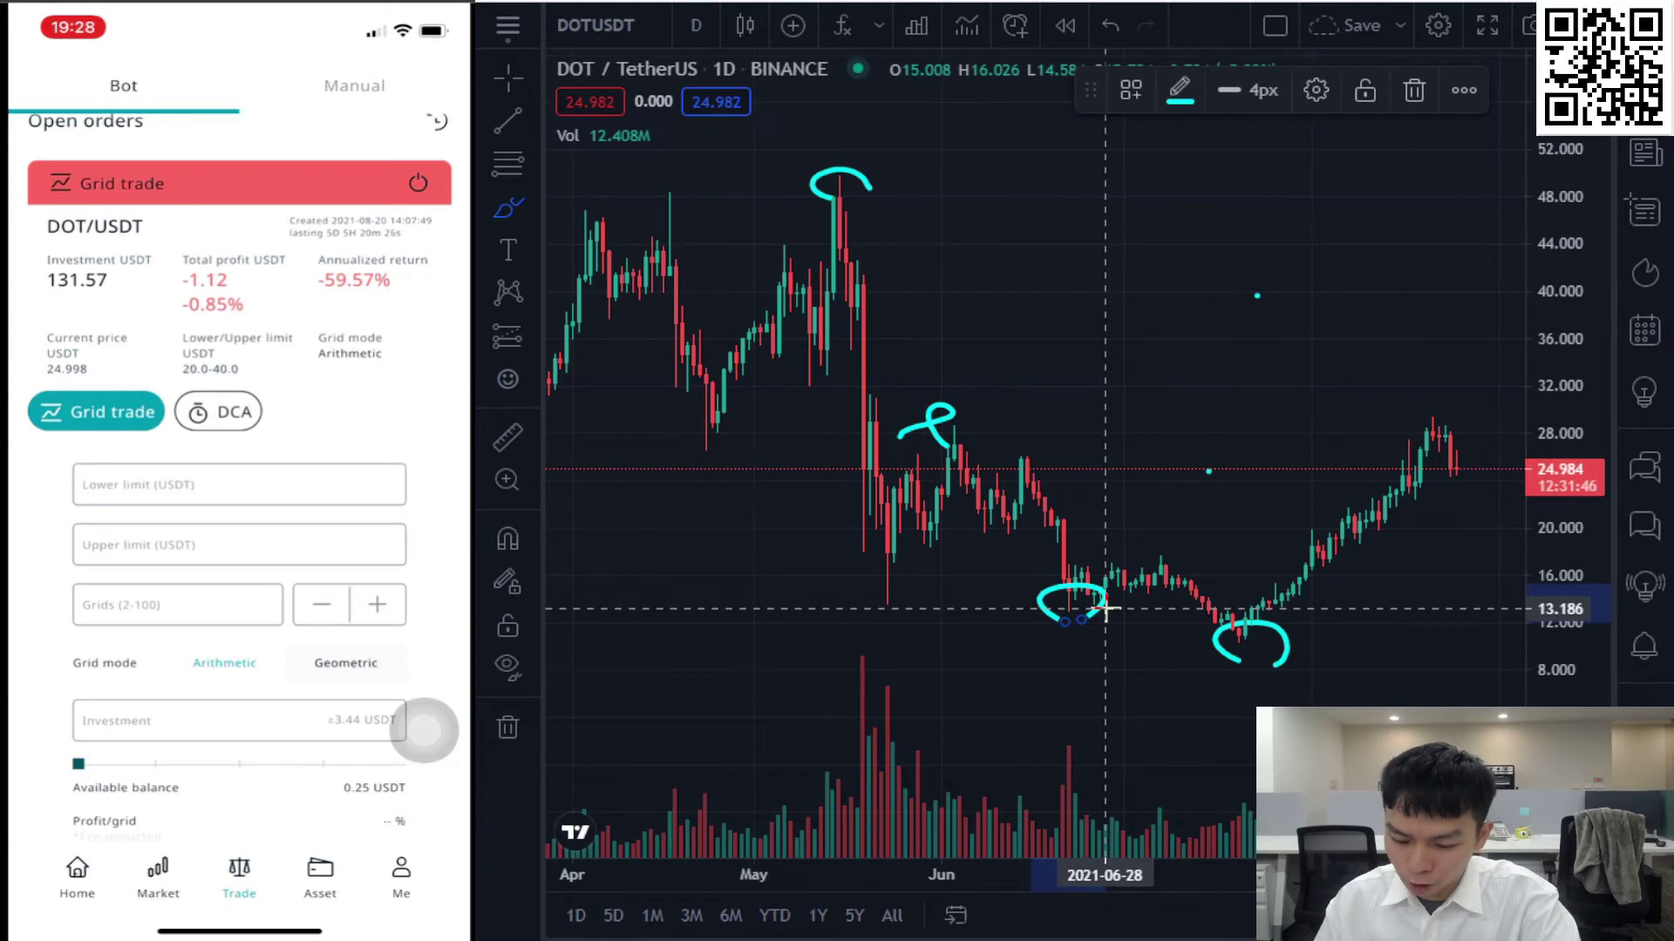
Enter 13 as the lower limit and 30 as the upper limit of the grid.
left_click(239, 484)
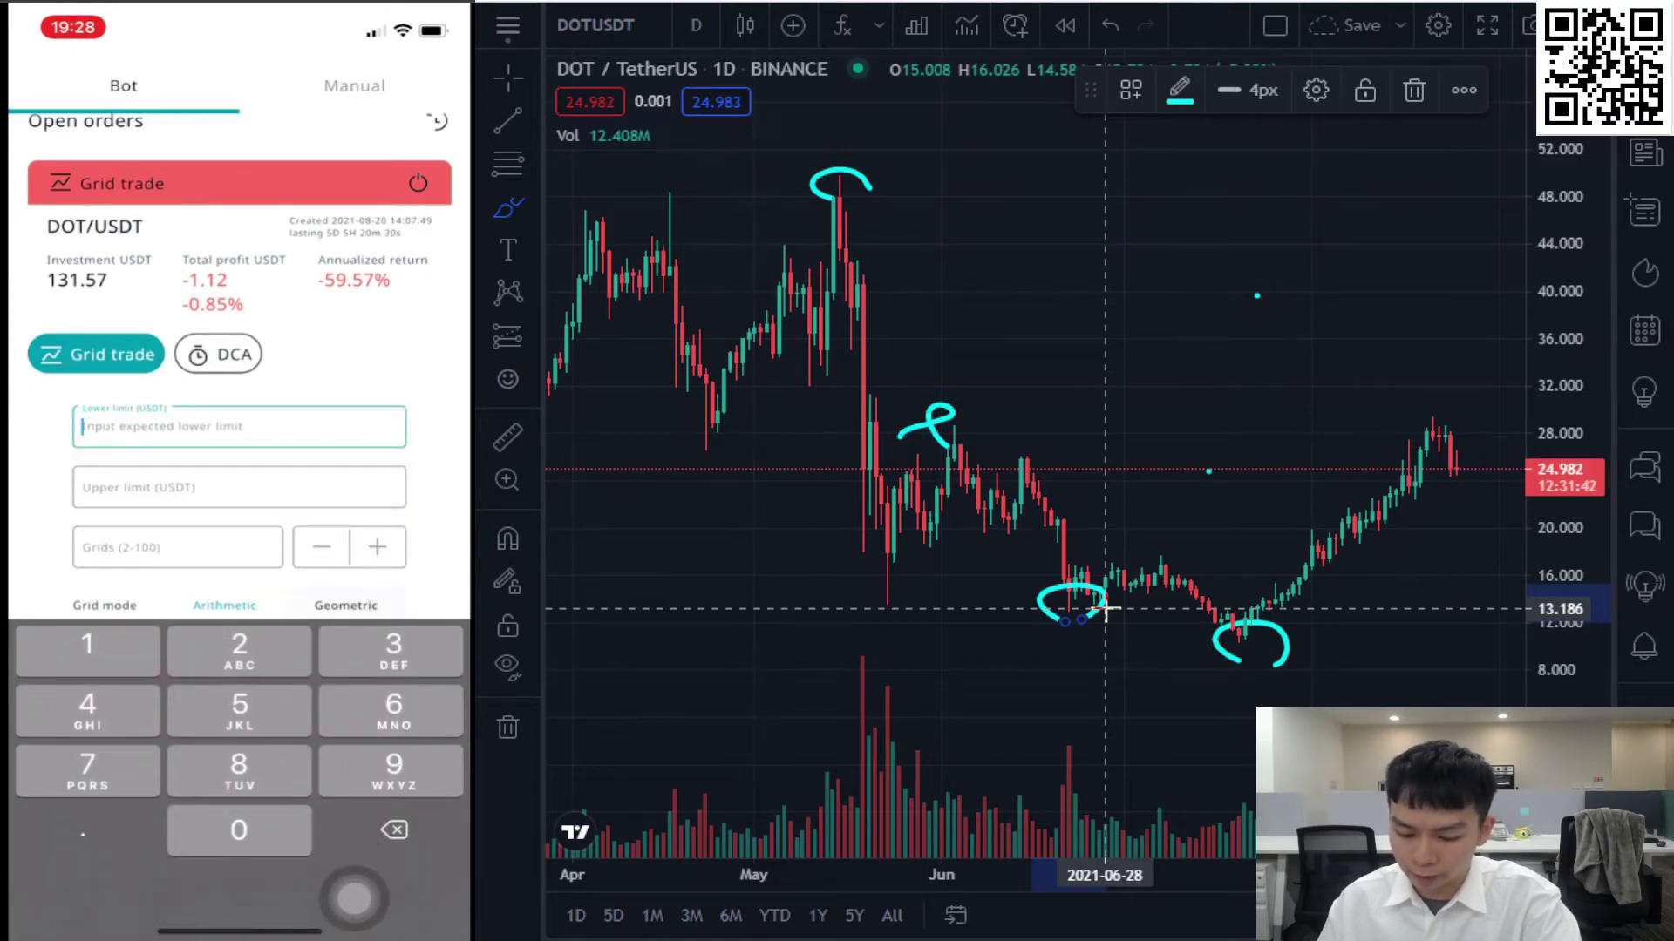
type("13")
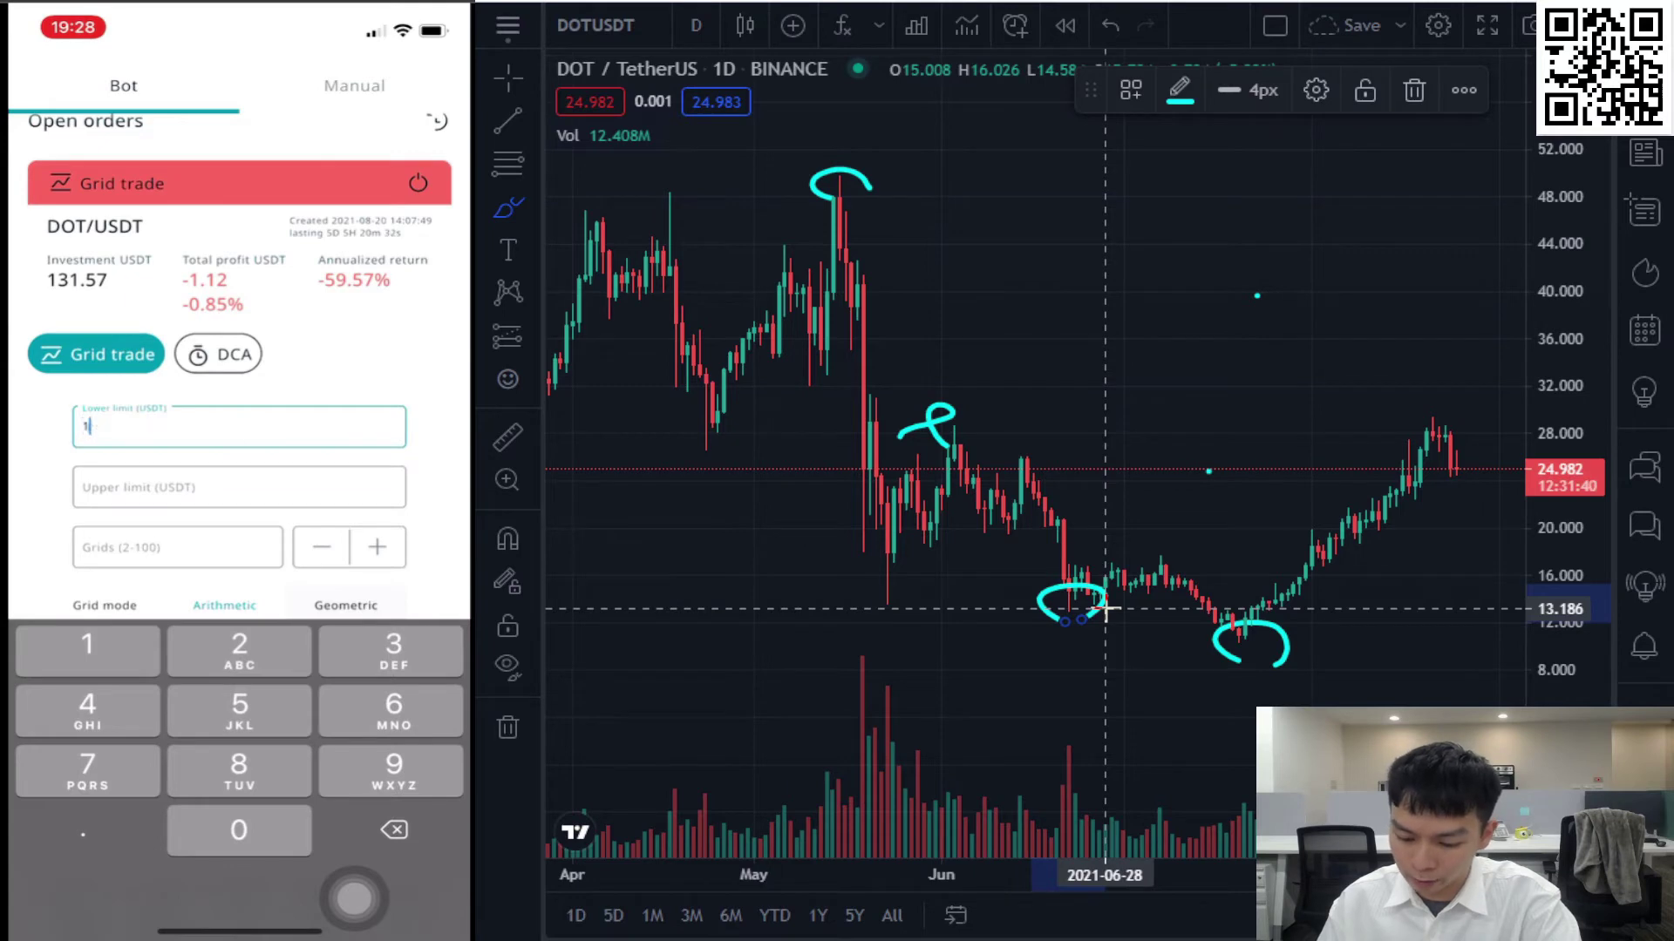
left_click(239, 487)
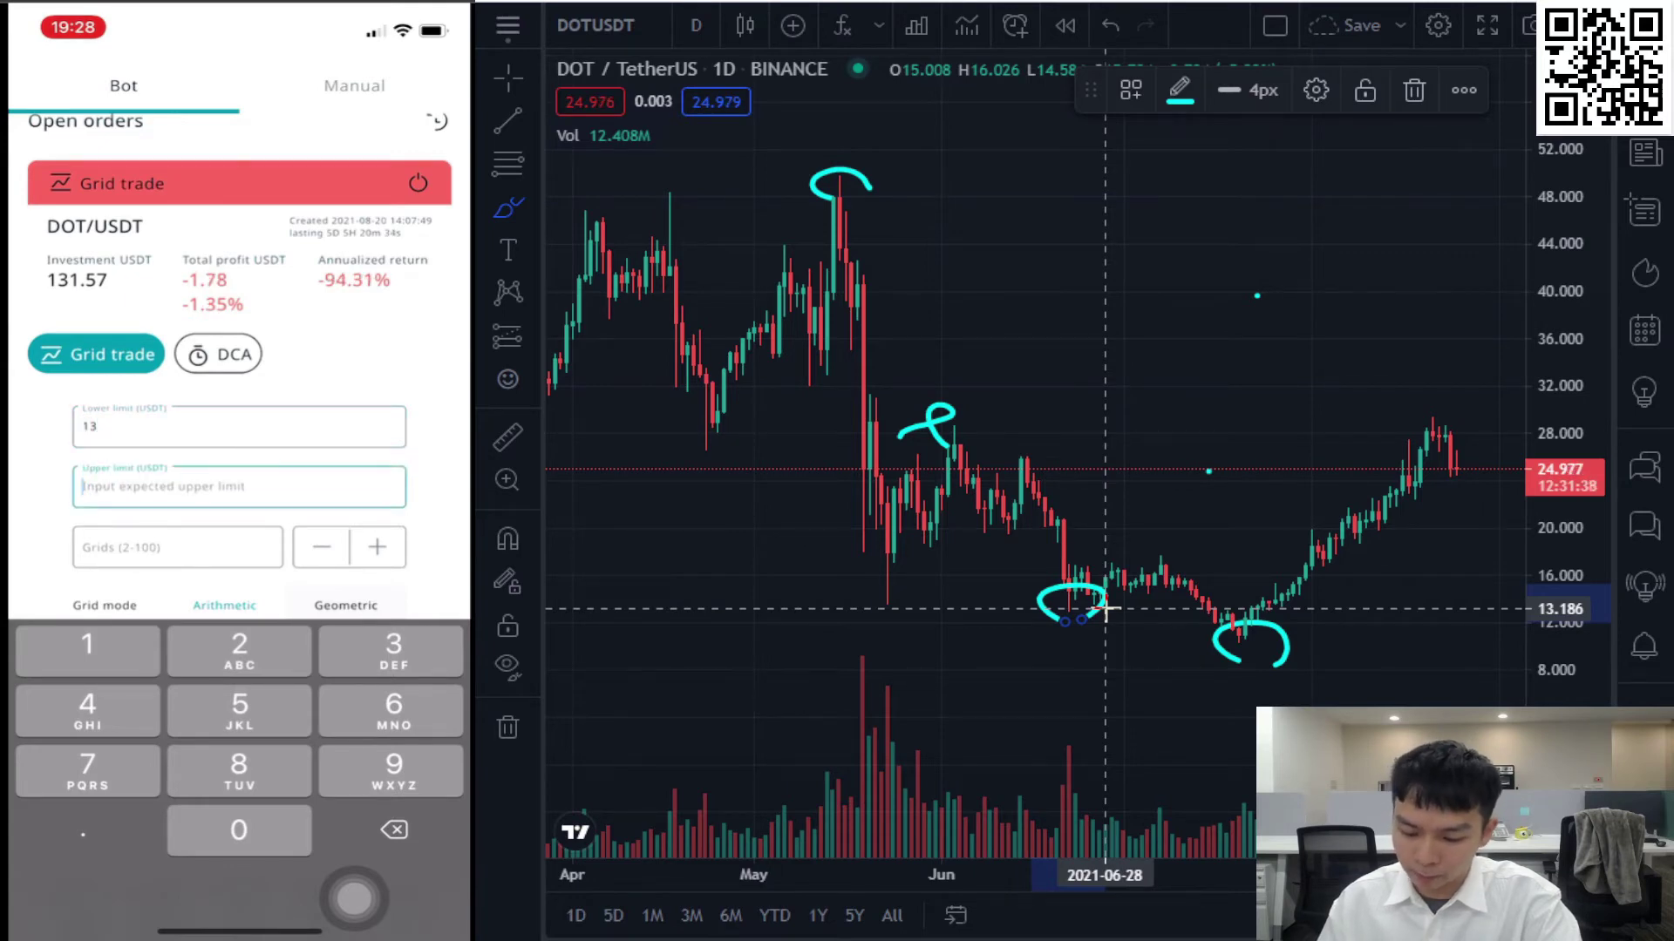
type("30")
left_click(177, 547)
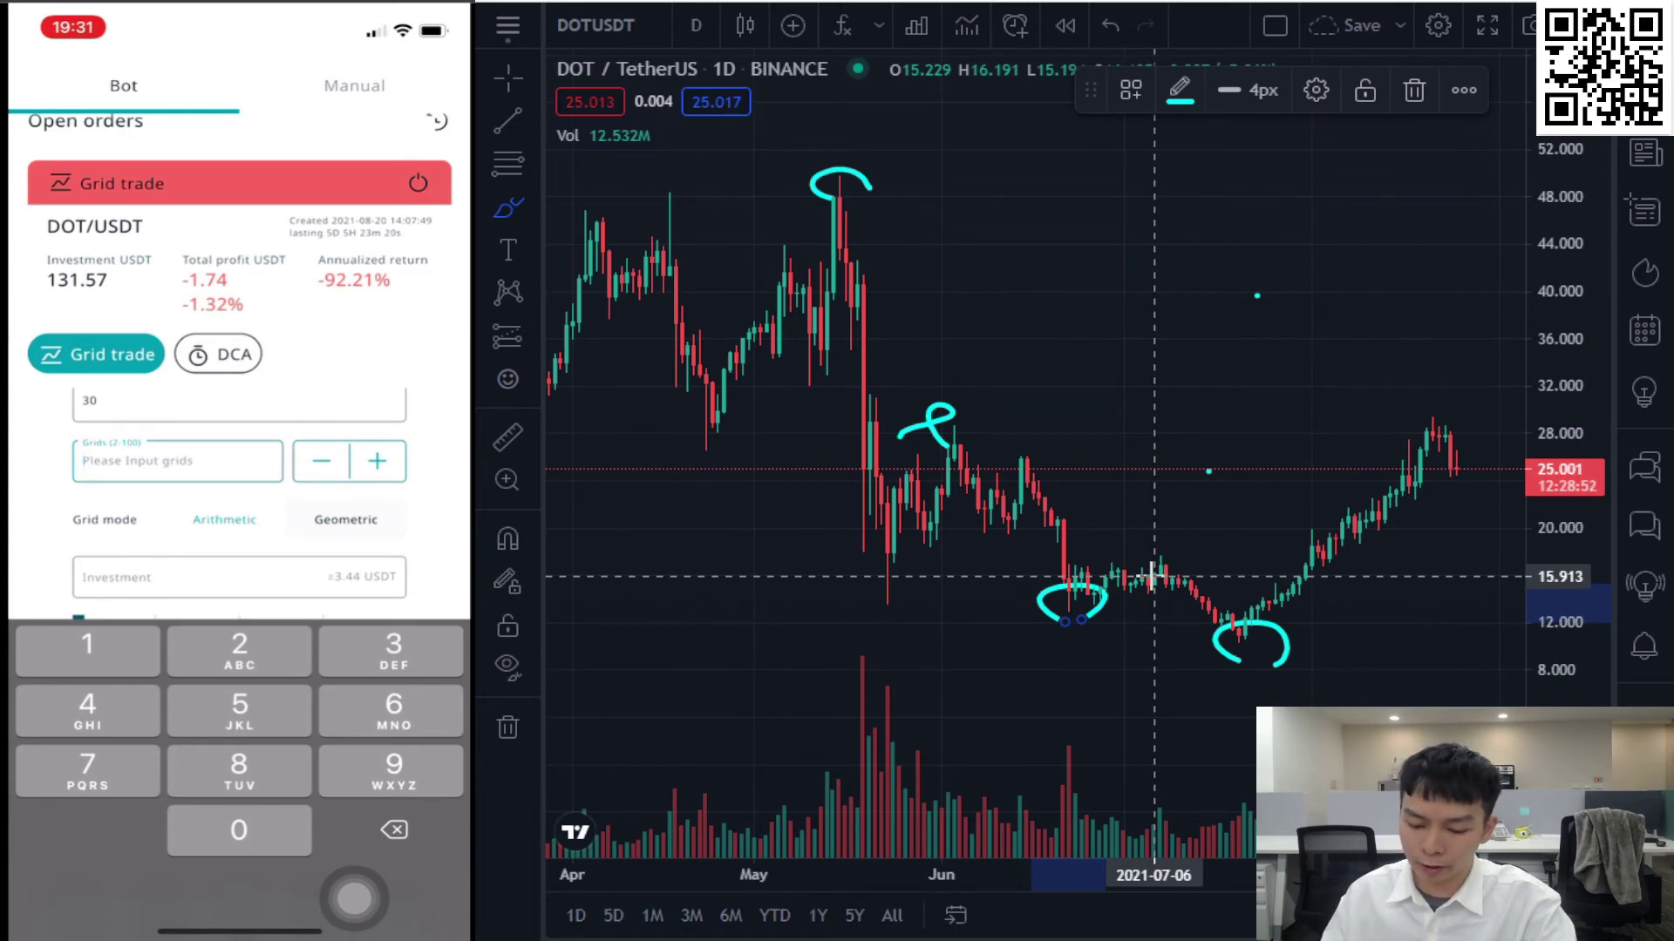
Set the grid count to 100 on the DOT/USDT grid form.
type("100")
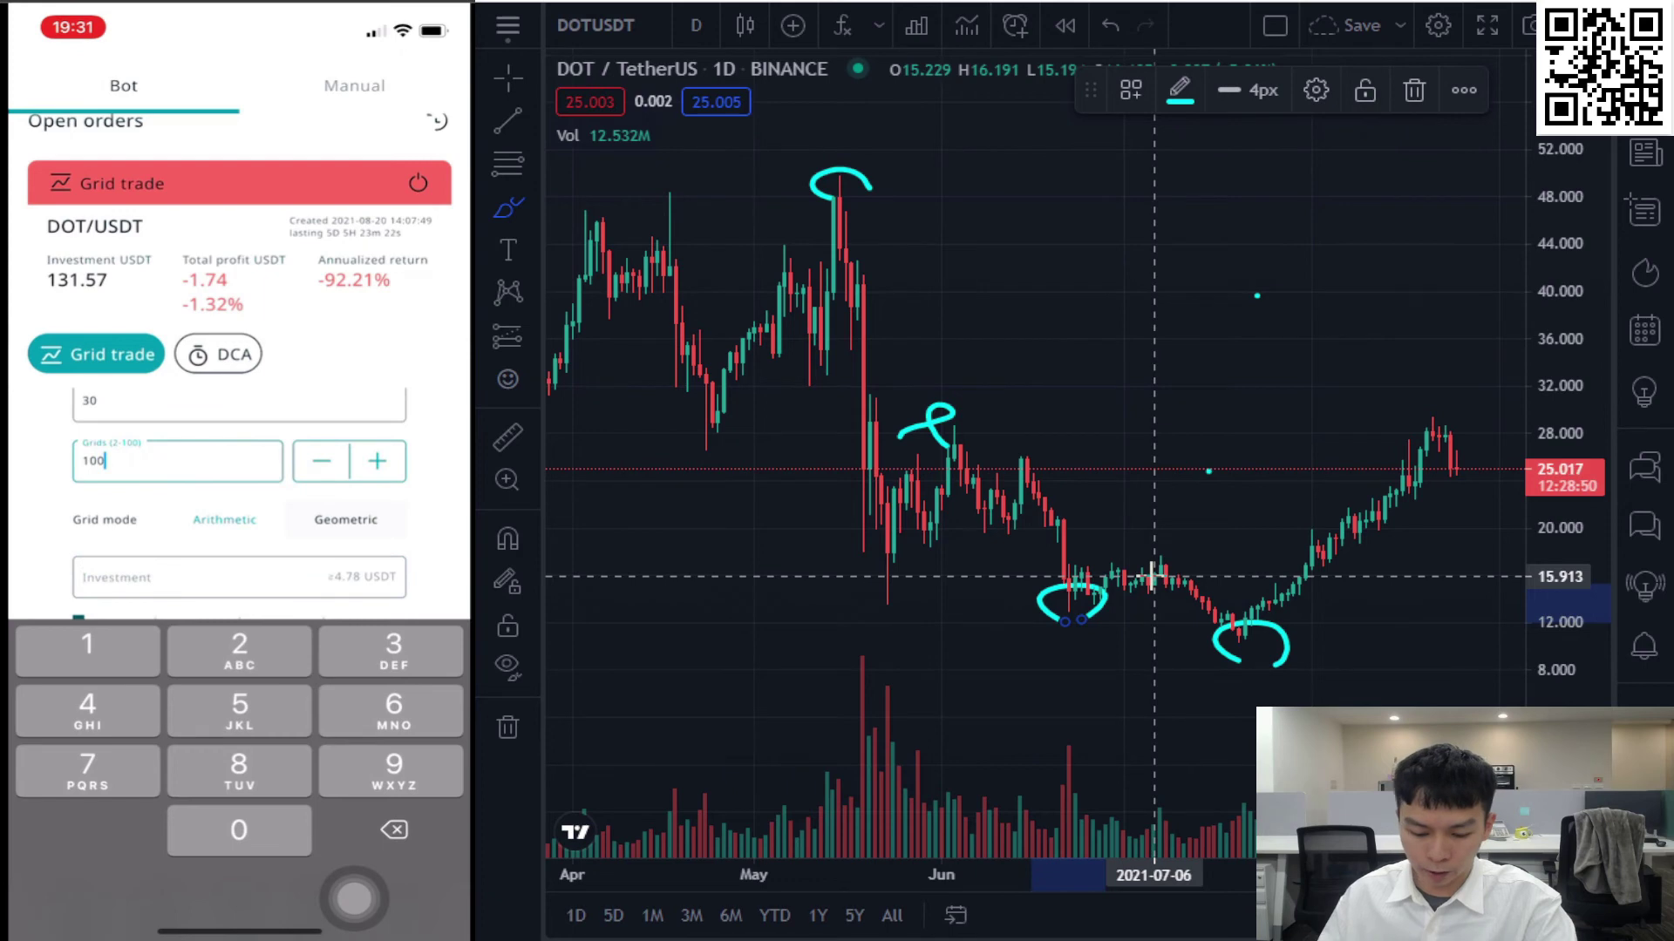
left_click(239, 577)
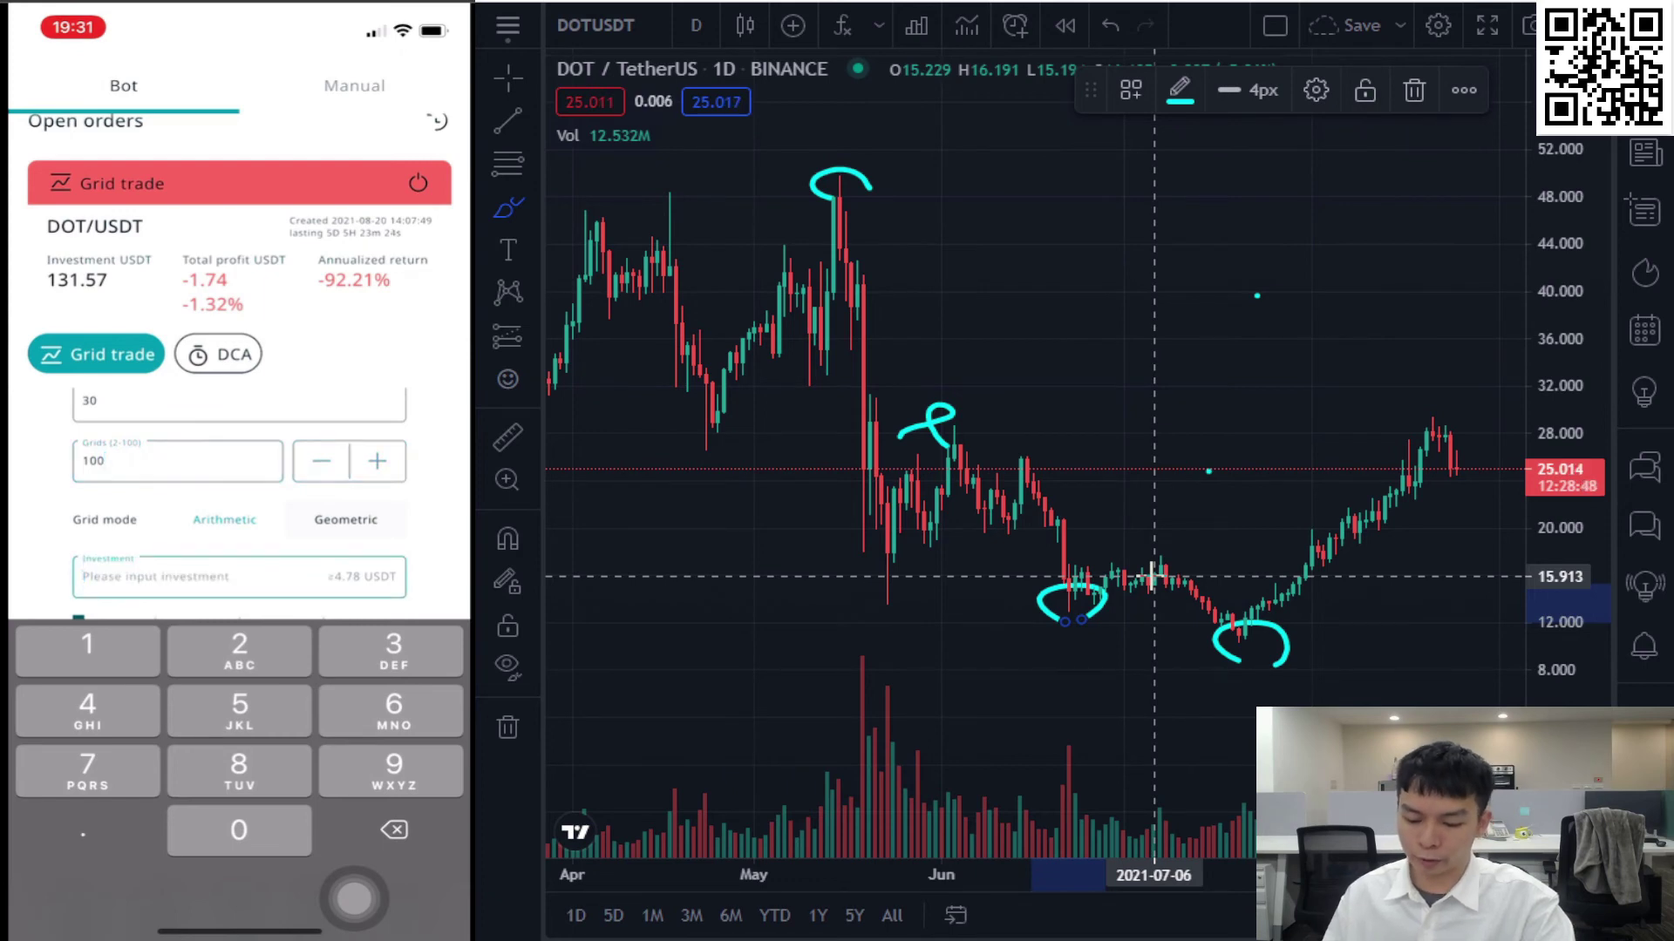